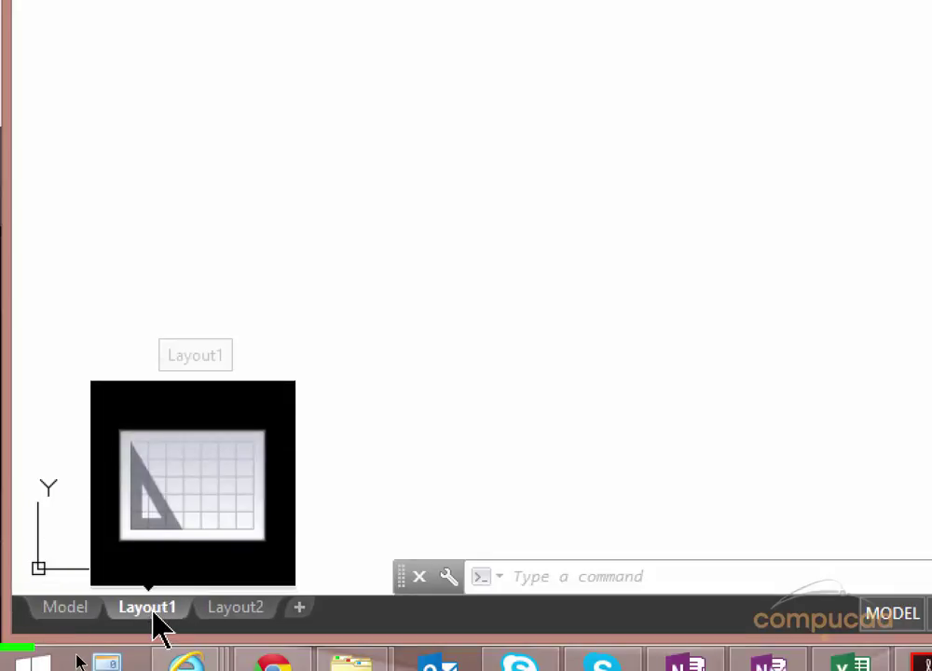
Switch between the Layout1 paper layout and model space twice
{"action": "left_click", "coordinate": [153, 613]}
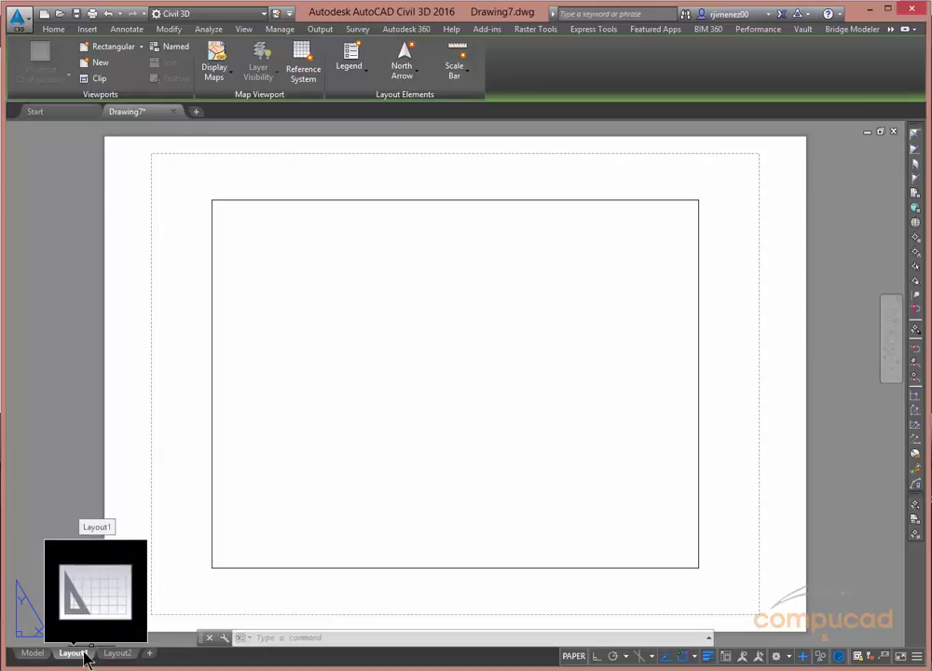
{"action": "left_click", "coordinate": [38, 653]}
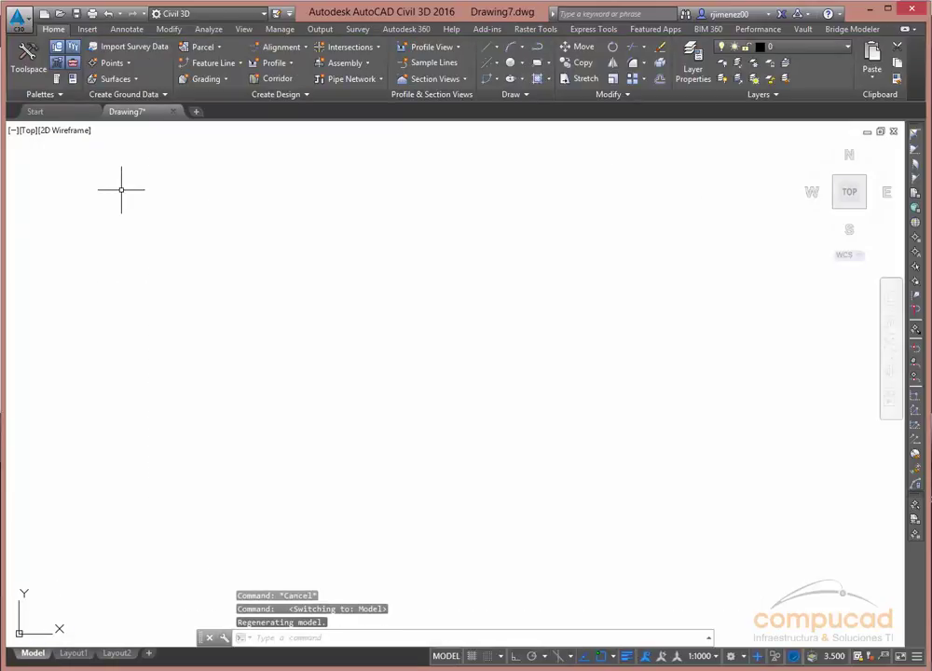
{"action": "mouse_move", "coordinate": [131, 112]}
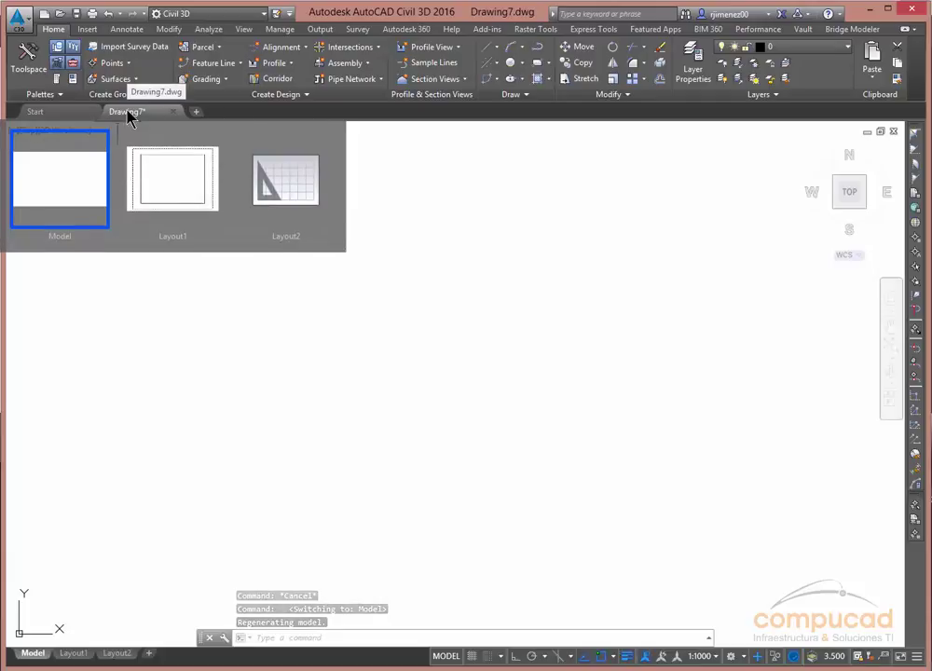
{"action": "left_click", "coordinate": [164, 184]}
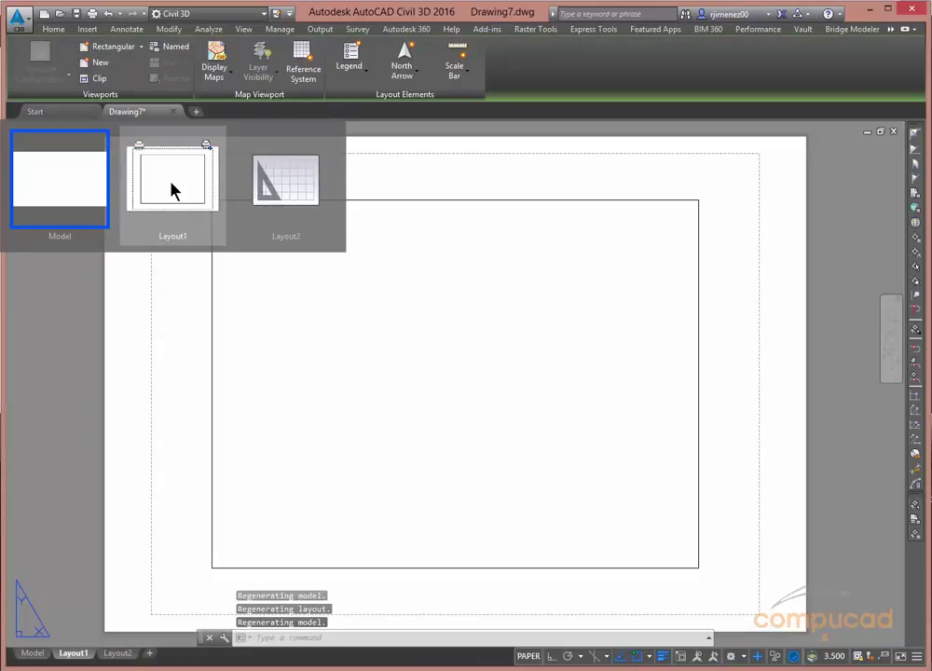
{"action": "left_click", "coordinate": [85, 191]}
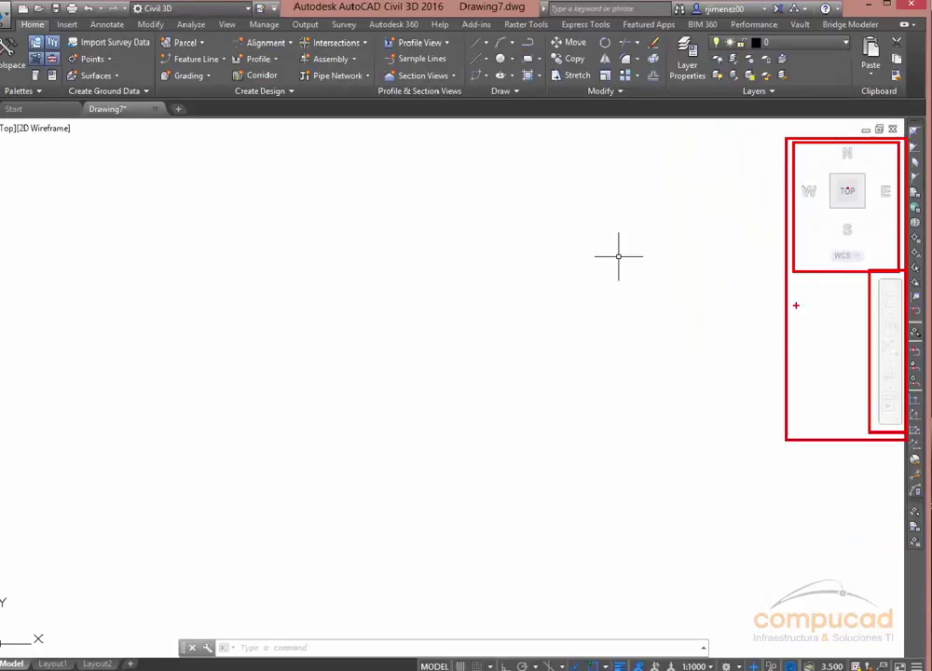
Bring up the full navigation steering wheel and close it, twice
{"action": "left_click", "coordinate": [889, 300]}
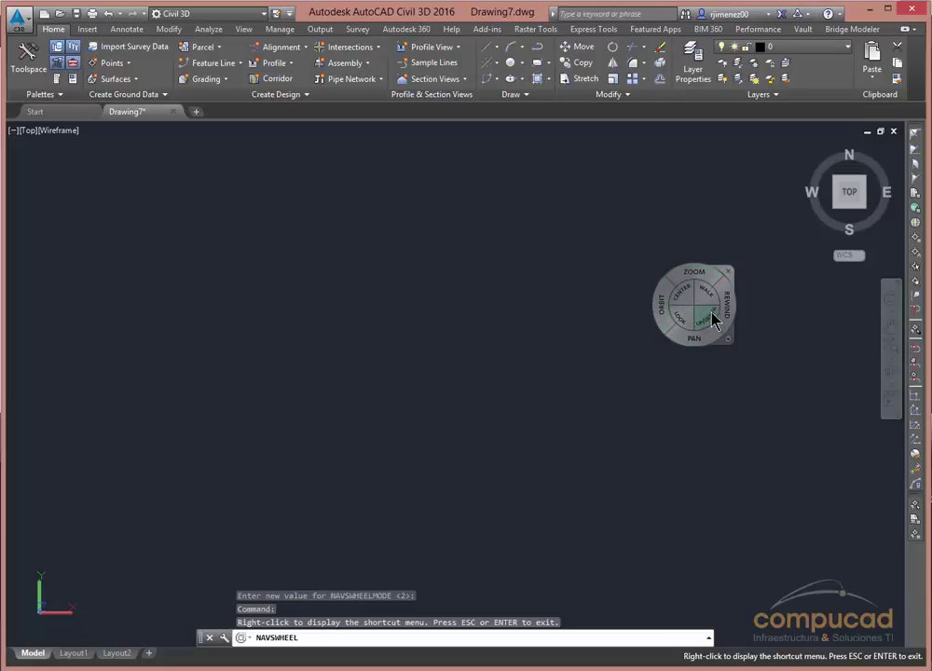
{"action": "left_click", "coordinate": [729, 272]}
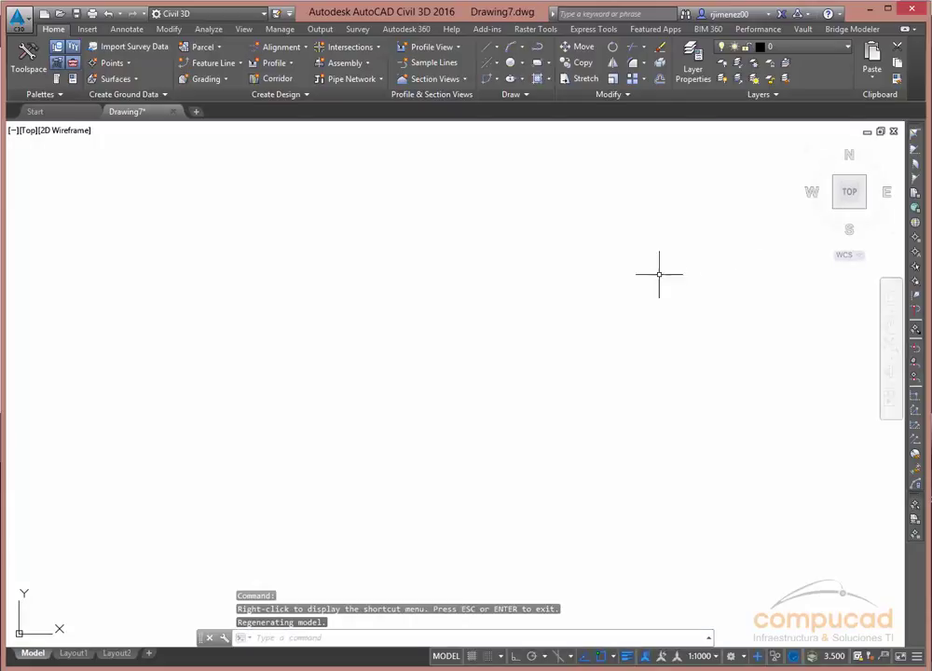
{"action": "left_click", "coordinate": [890, 299]}
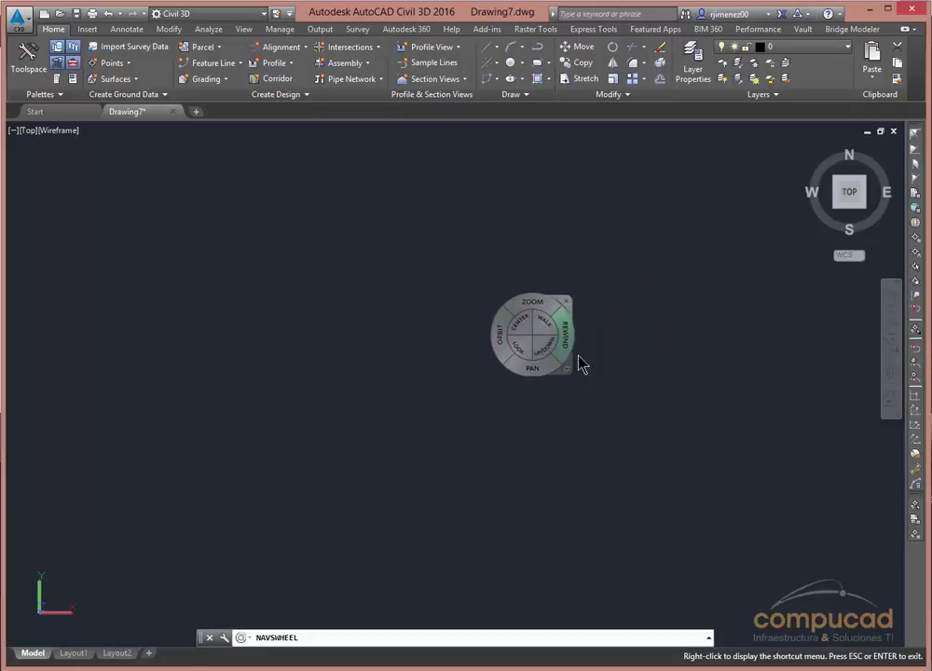
{"action": "left_click", "coordinate": [571, 304]}
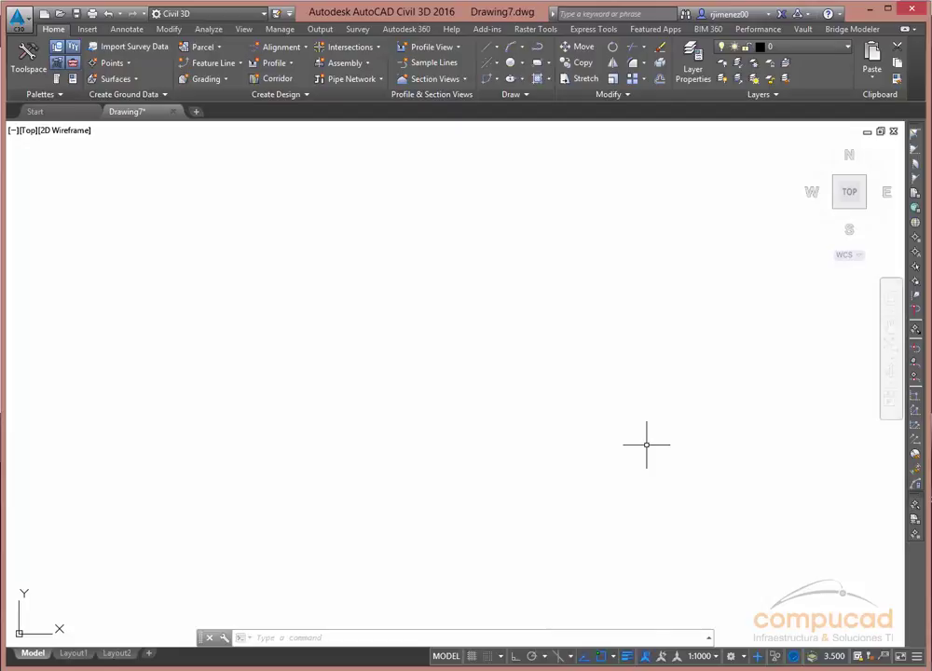
Go to Layout1 paper space, activate the viewport's model space, then return to model space
{"action": "left_click", "coordinate": [445, 656]}
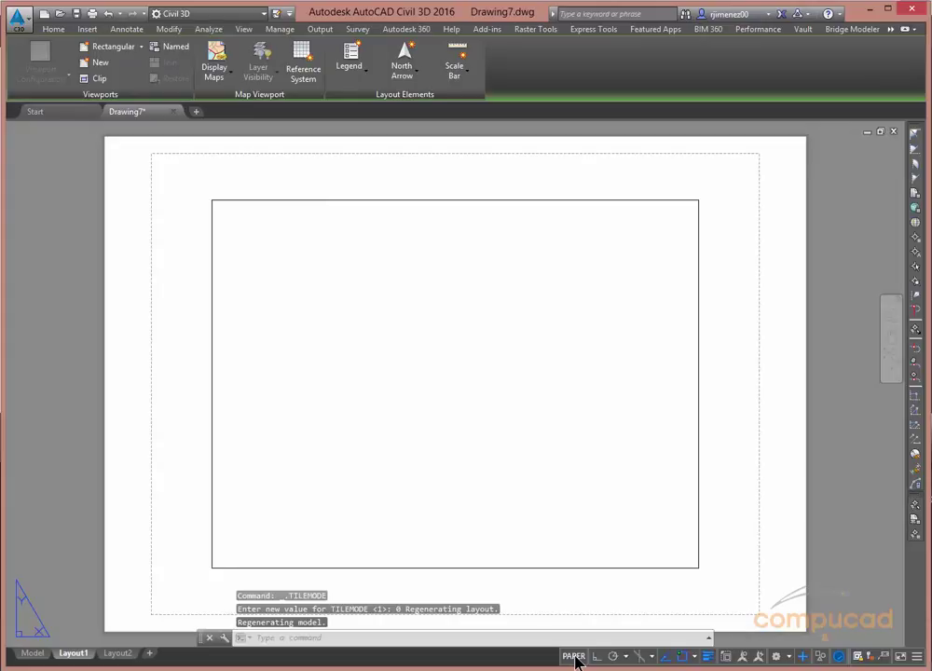
{"action": "left_click", "coordinate": [574, 656]}
{"action": "left_click", "coordinate": [33, 653]}
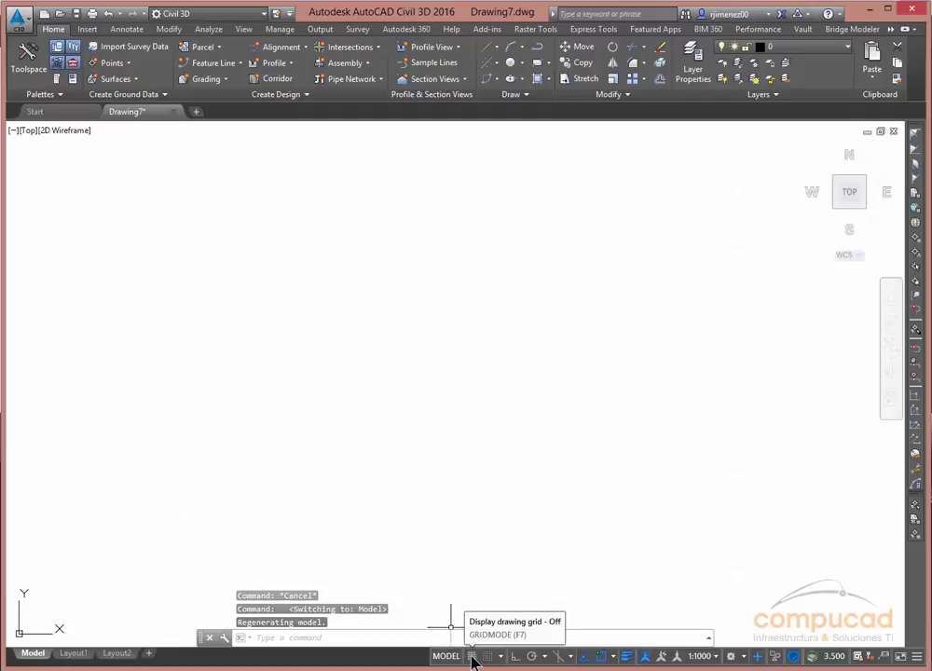
Toggle the drawing grid on and off twice, then view the snap mode options without changes
{"action": "left_click", "coordinate": [472, 656]}
{"action": "left_click", "coordinate": [471, 656]}
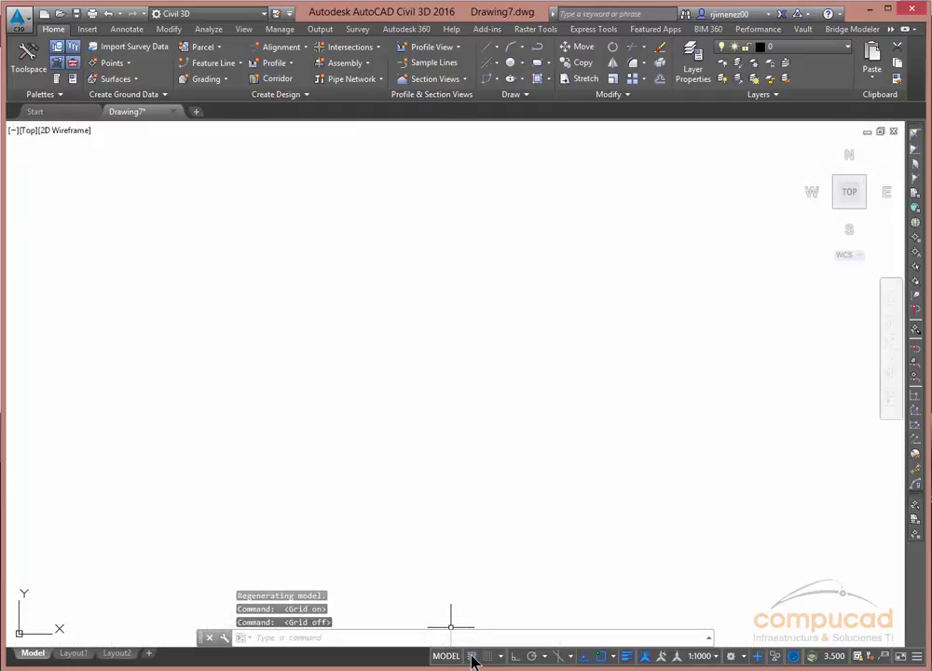
{"action": "left_click", "coordinate": [472, 656]}
{"action": "left_click", "coordinate": [472, 656]}
{"action": "left_click", "coordinate": [500, 656]}
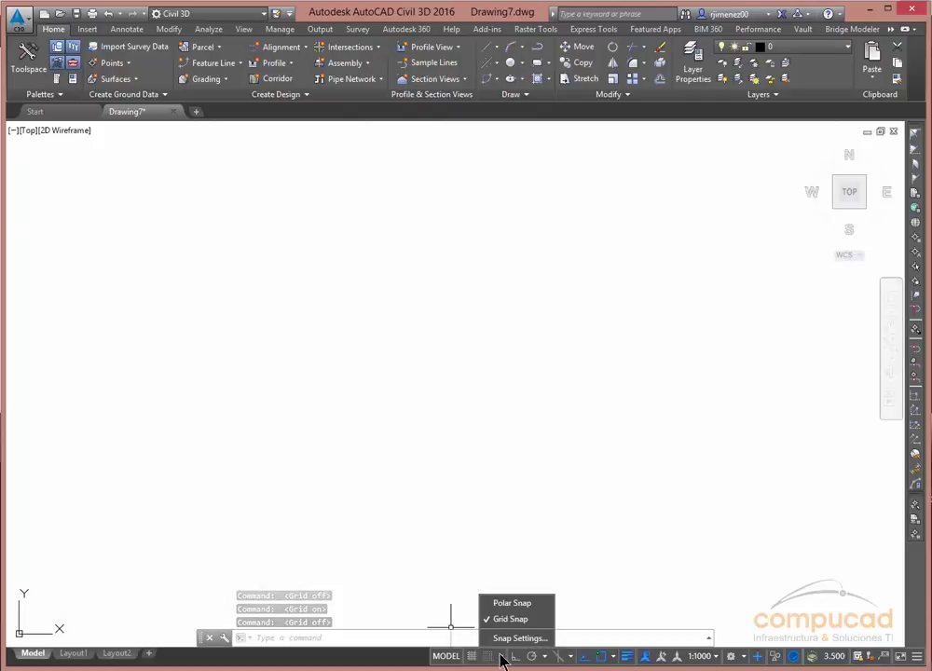
{"action": "left_click", "coordinate": [608, 583]}
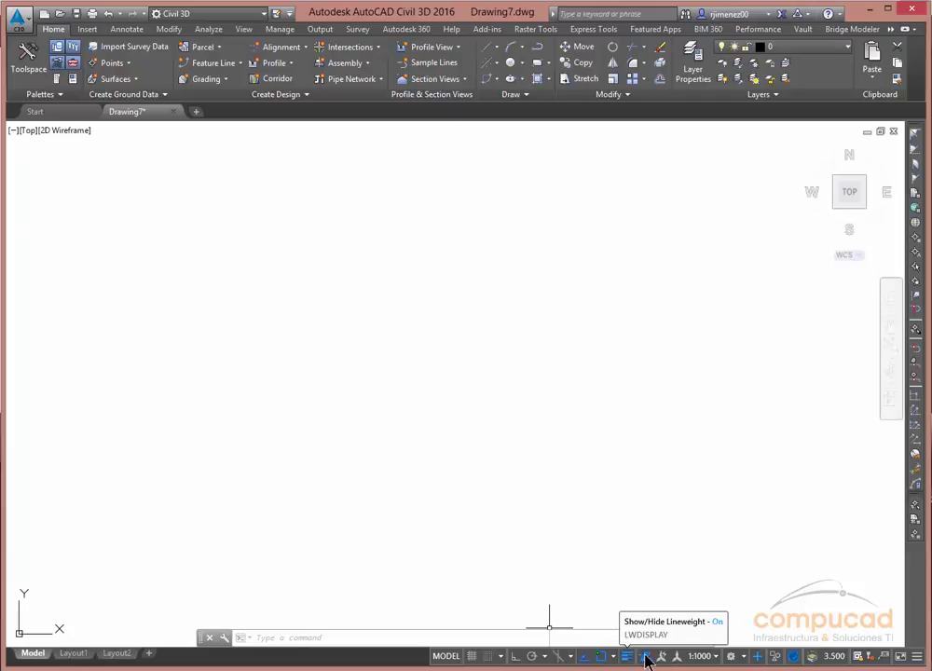
Browse the workspace list twice, keeping the Civil 3D workspace
{"action": "left_click", "coordinate": [743, 655]}
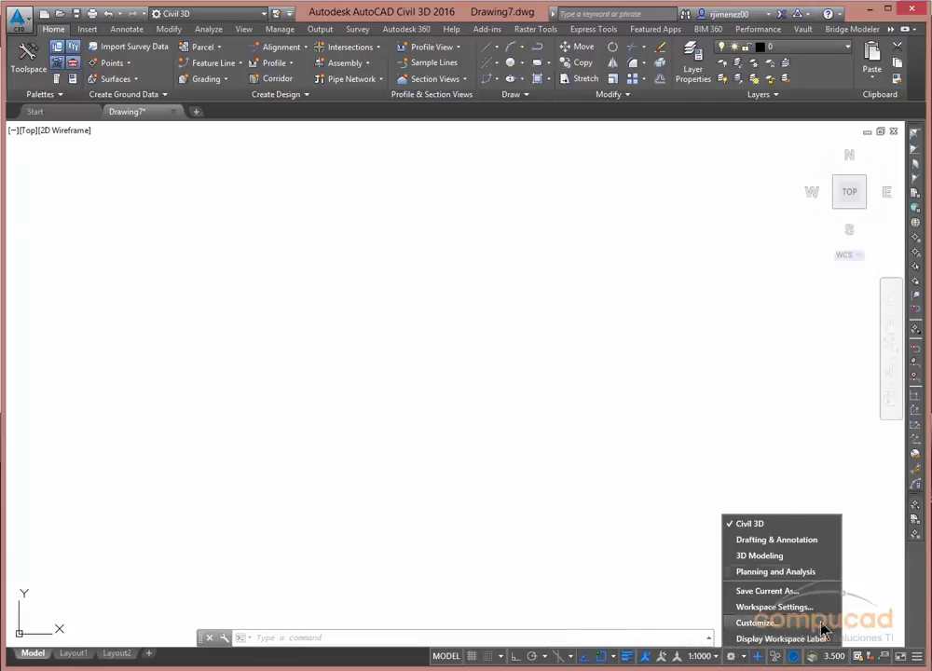
{"action": "left_click", "coordinate": [250, 19]}
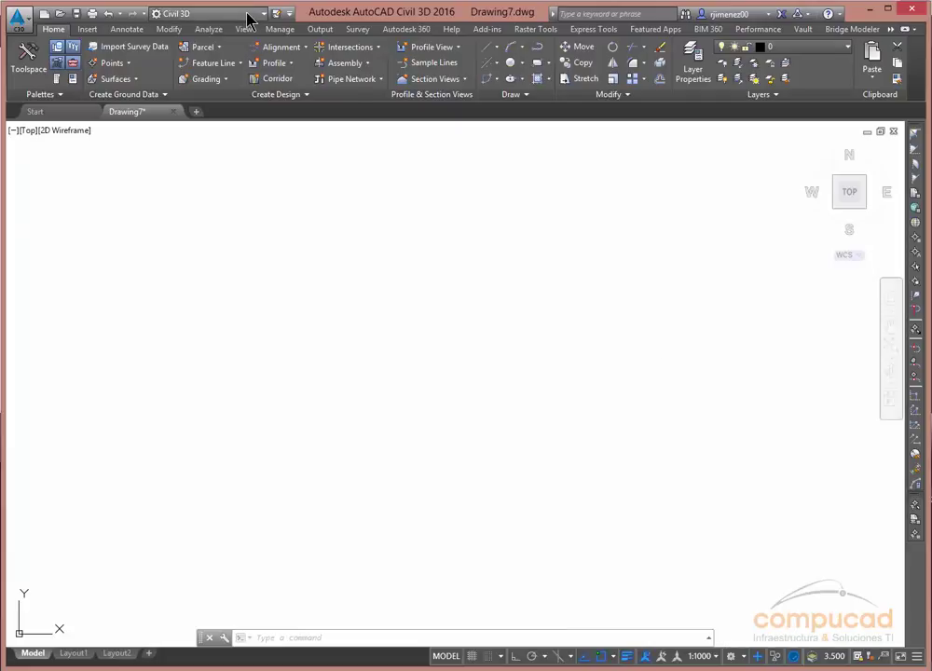
{"action": "left_click", "coordinate": [249, 17]}
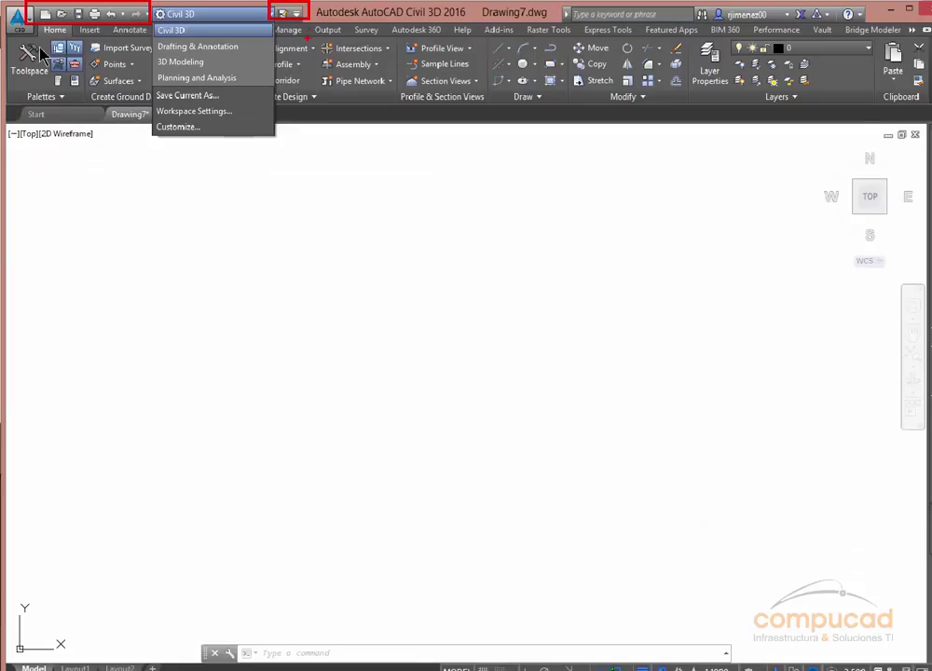
{"action": "left_click", "coordinate": [342, 29]}
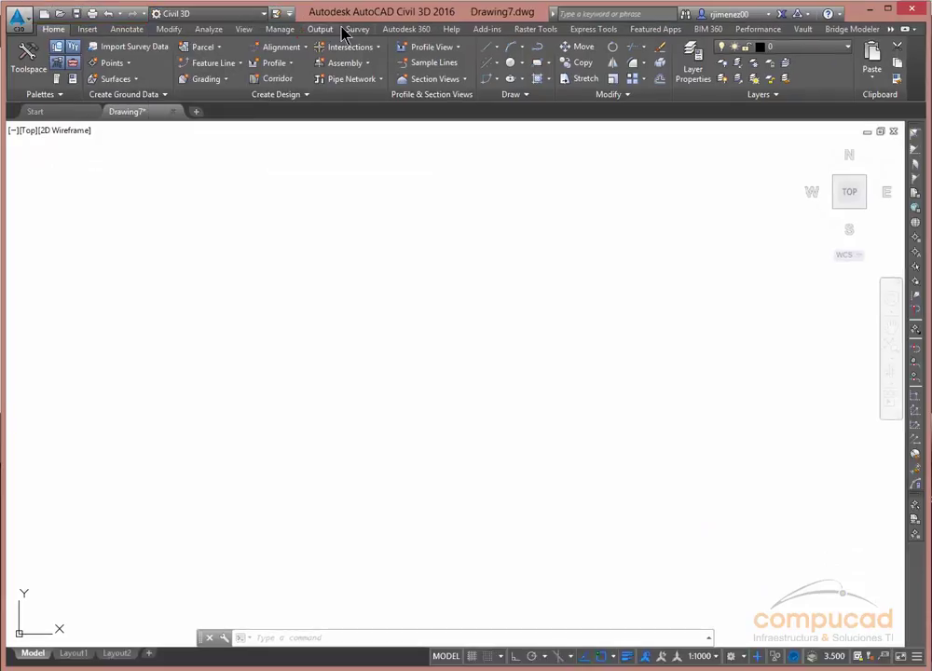
Add the Parcel tool to the Quick Access Toolbar, then remove it again
{"action": "right_click", "coordinate": [207, 45]}
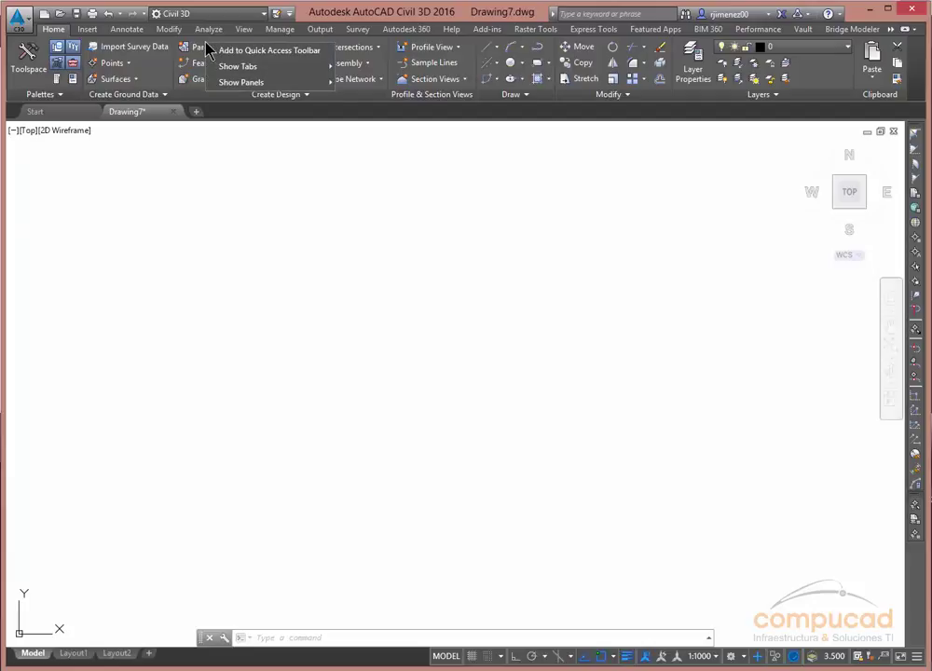
{"action": "left_click", "coordinate": [254, 51]}
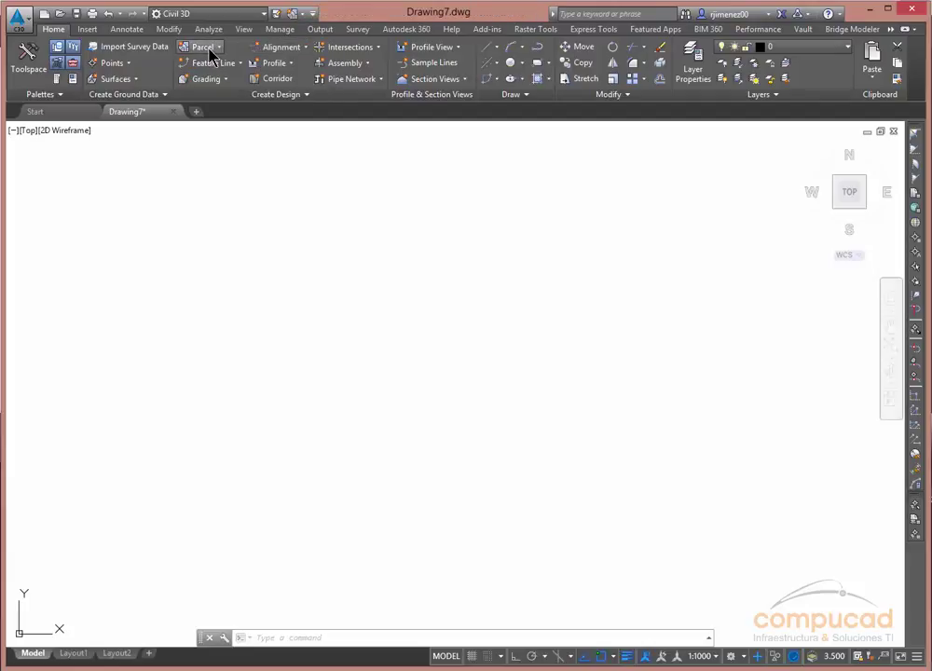
{"action": "right_click", "coordinate": [208, 52]}
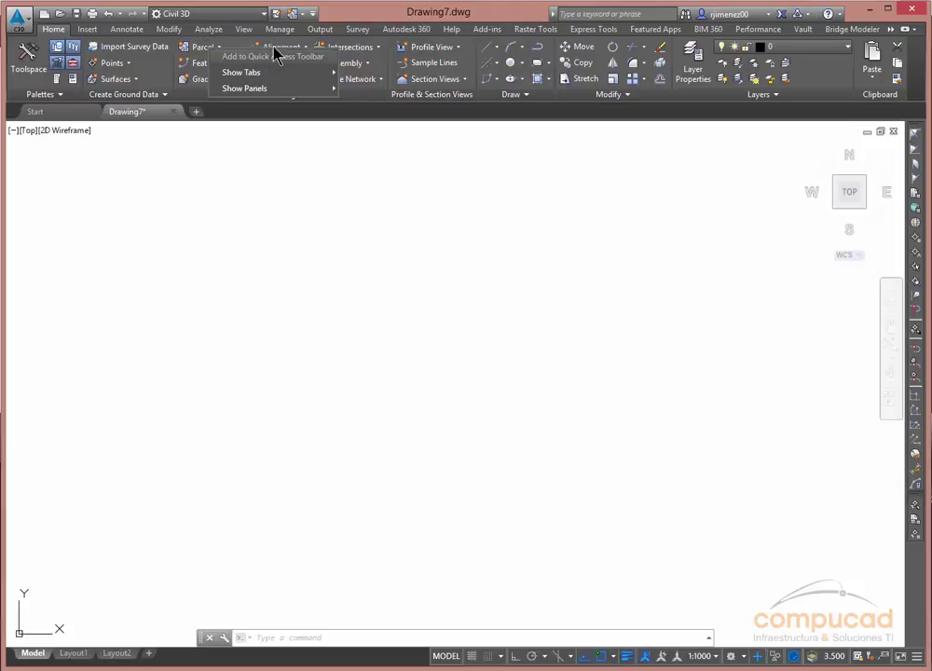
{"action": "right_click", "coordinate": [295, 19]}
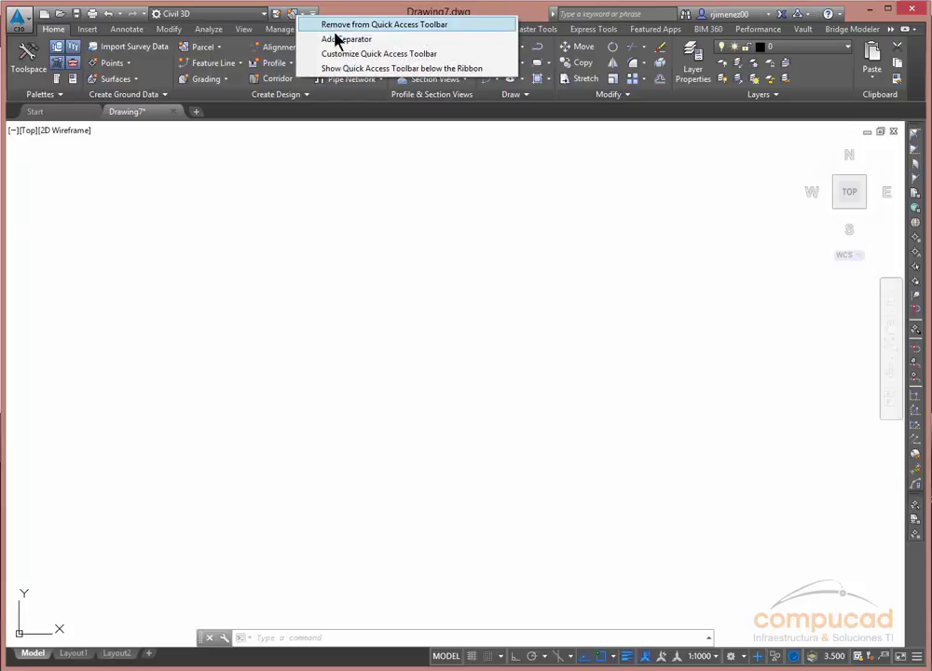
{"action": "left_click", "coordinate": [341, 26]}
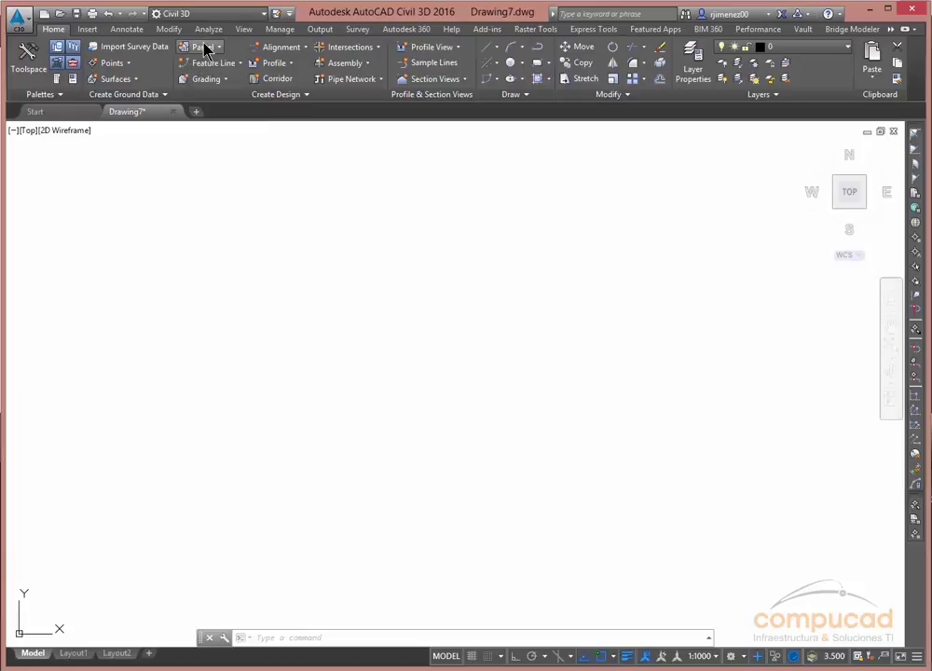
Review the Quick Access Toolbar's included commands and its right-click options
{"action": "left_click", "coordinate": [289, 15]}
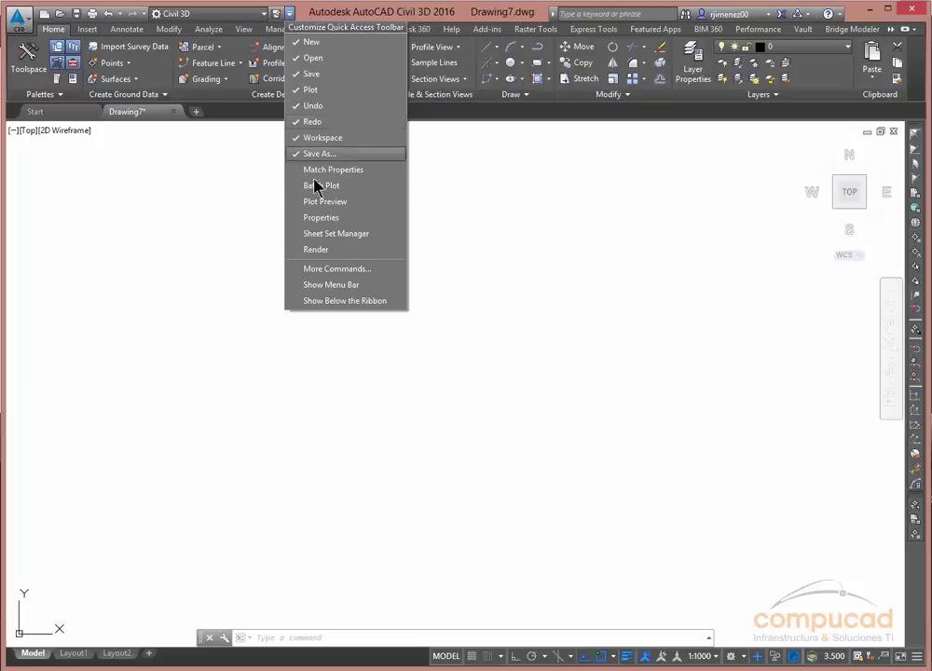
{"action": "right_click", "coordinate": [132, 17]}
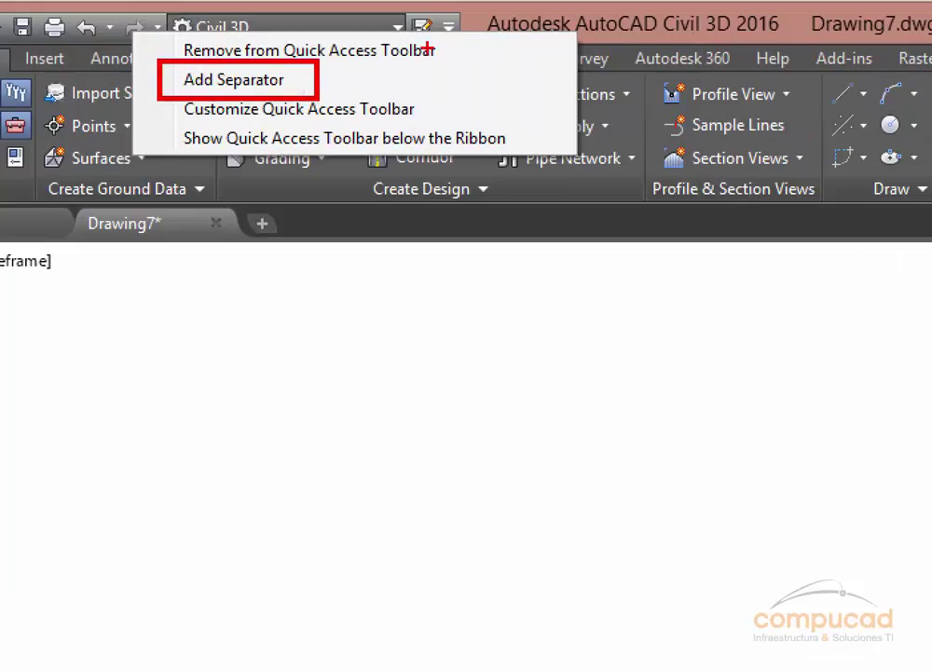
{"action": "left_click_drag", "start_coordinate": [428, 48], "coordinate": [505, 35]}
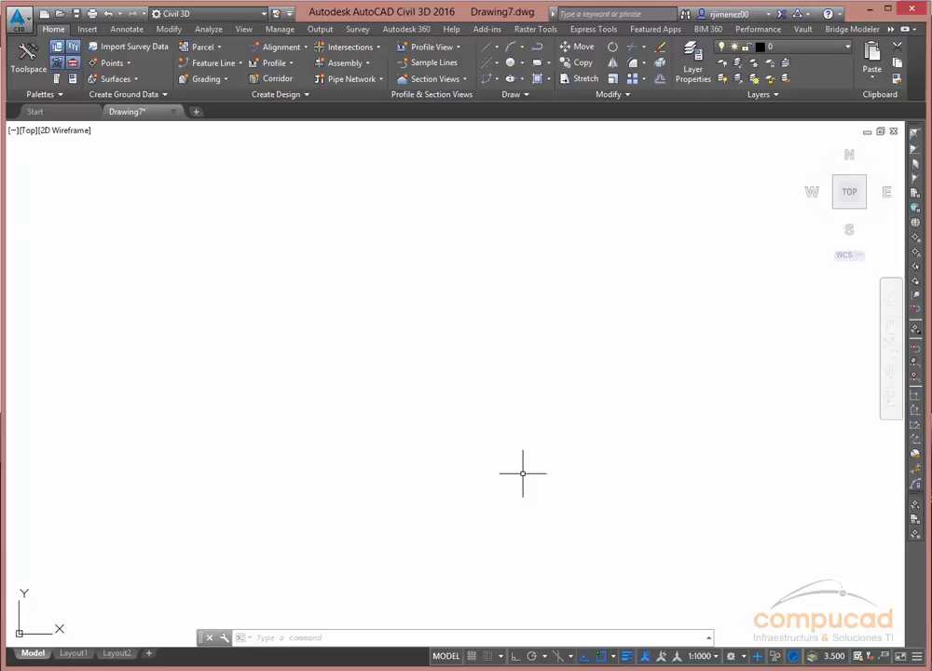
Toggle the grid with F7, cycle the ribbon through its minimized states, then pin it fully expanded
{"action": "key", "text": "F7"}
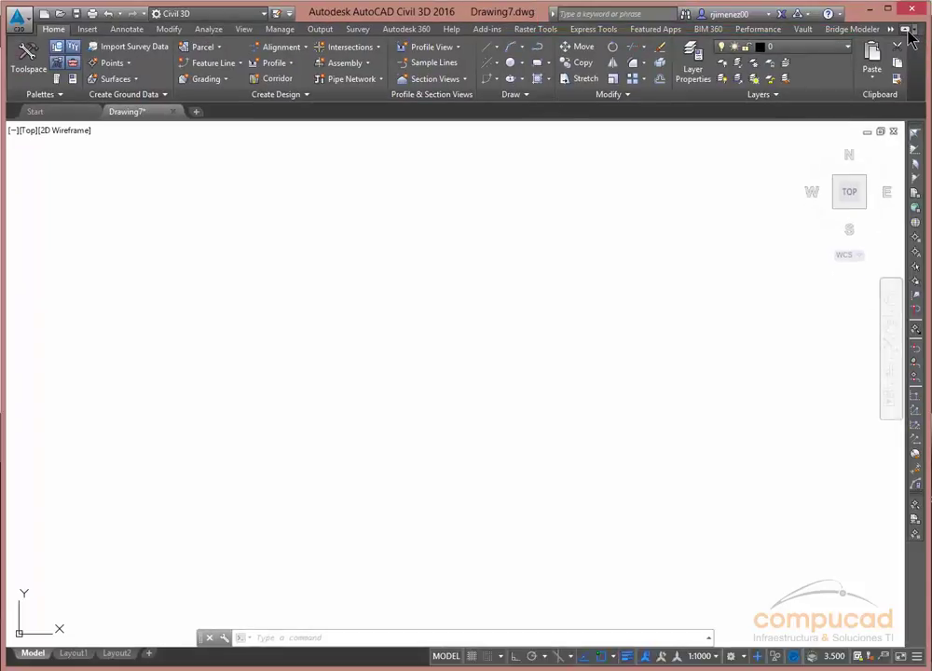
{"action": "left_click", "coordinate": [909, 34]}
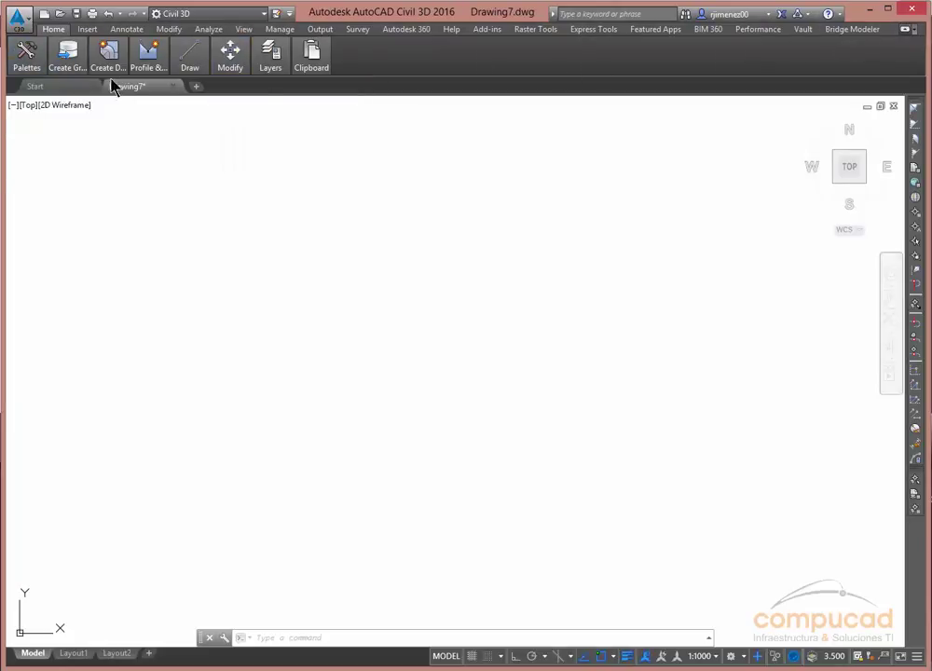
{"action": "double_click", "coordinate": [54, 29]}
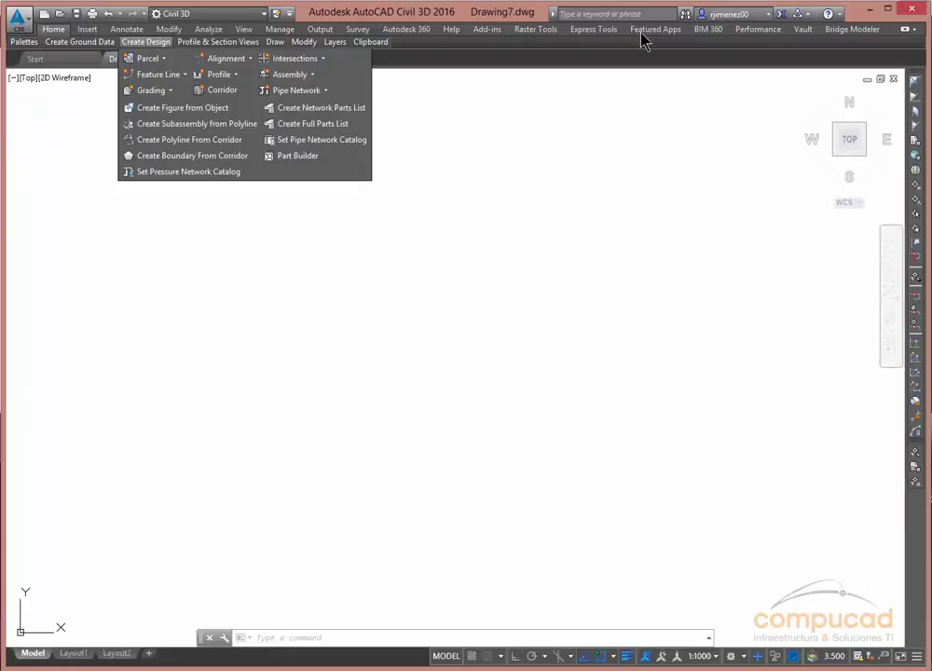
{"action": "mouse_move", "coordinate": [218, 42]}
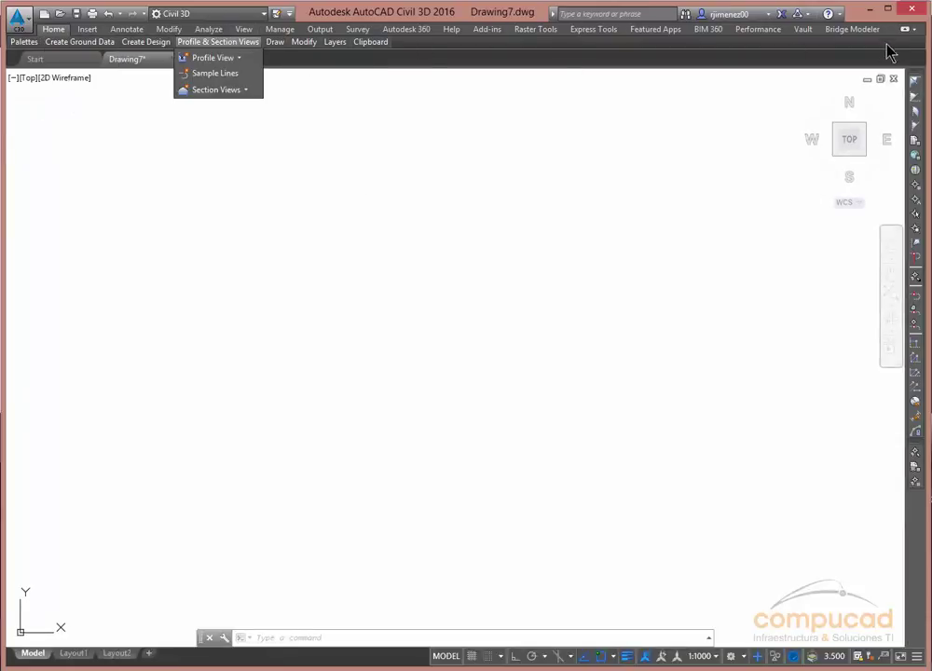
{"action": "double_click", "coordinate": [708, 29]}
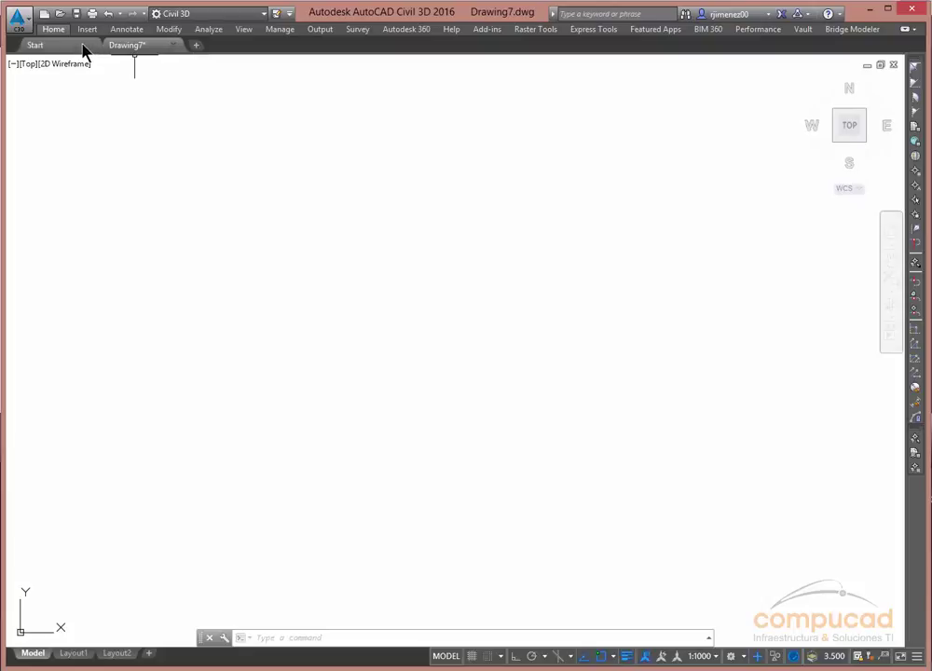
{"action": "left_click", "coordinate": [58, 29]}
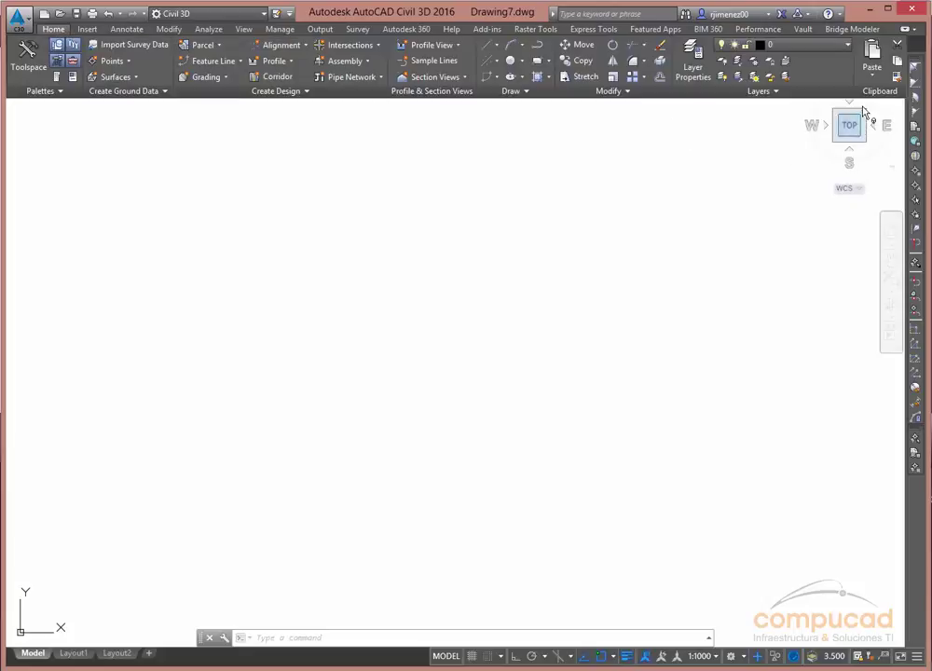
{"action": "left_click", "coordinate": [905, 30]}
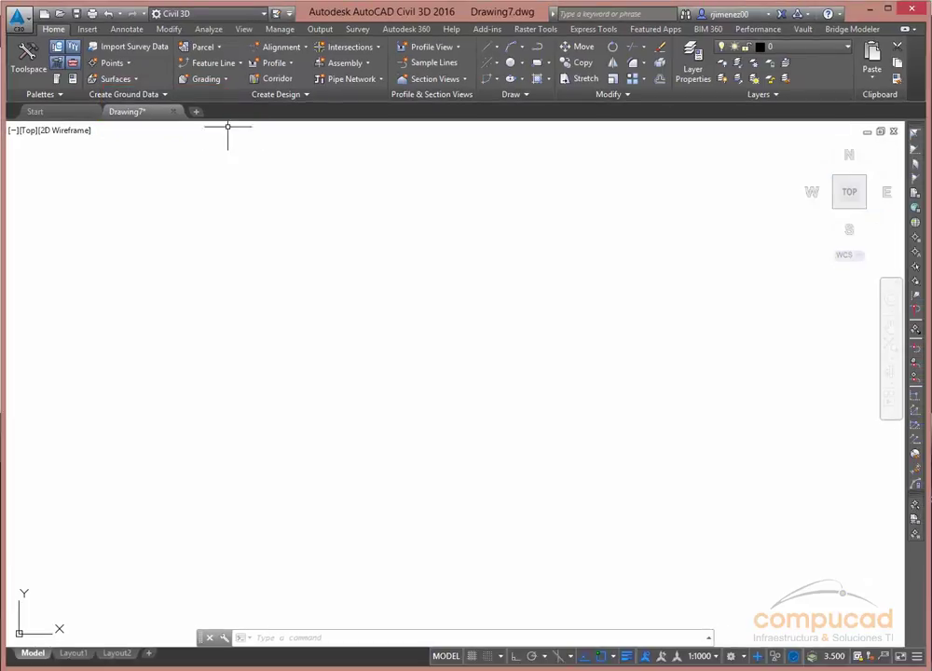
{"action": "right_click", "coordinate": [216, 115]}
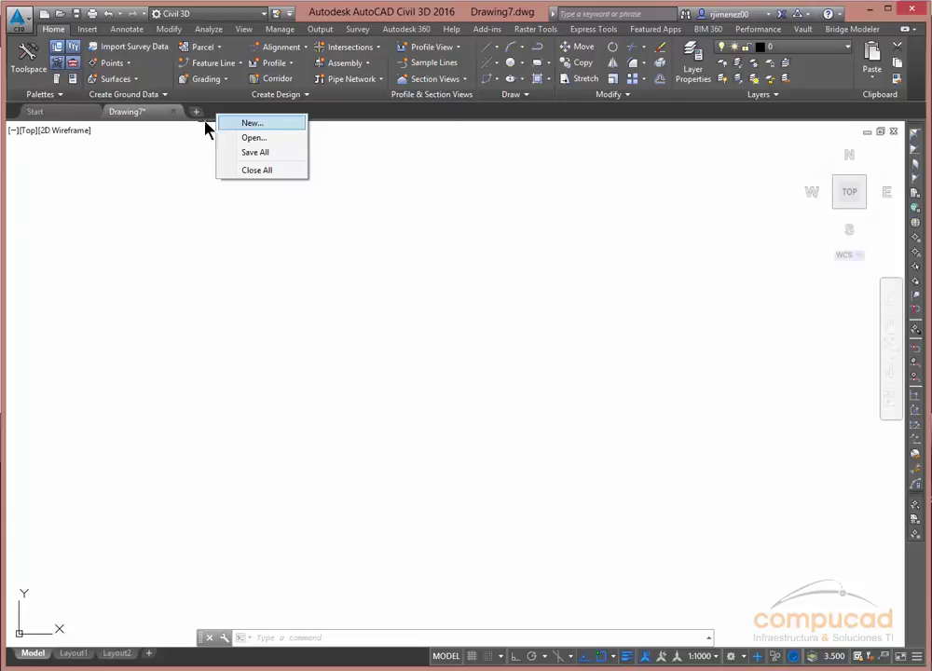
{"action": "left_click", "coordinate": [112, 151]}
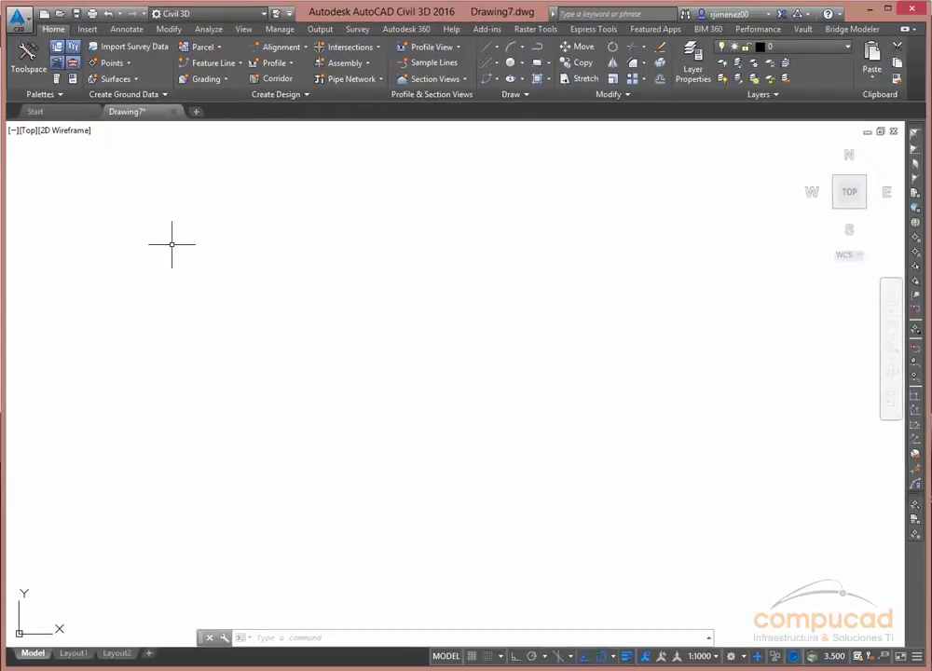
{"action": "left_click", "coordinate": [12, 131]}
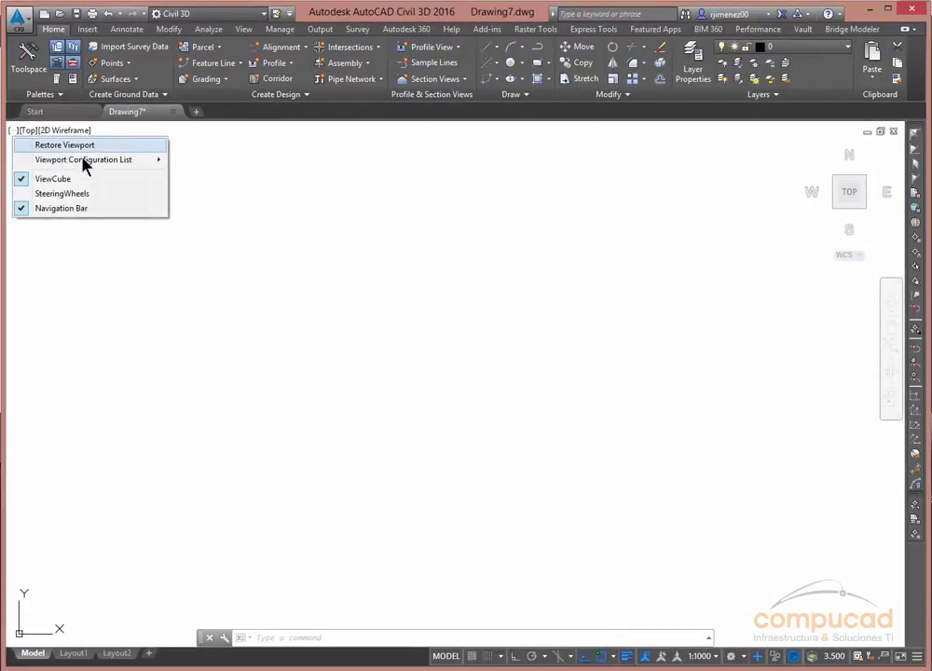
{"action": "mouse_move", "coordinate": [83, 159]}
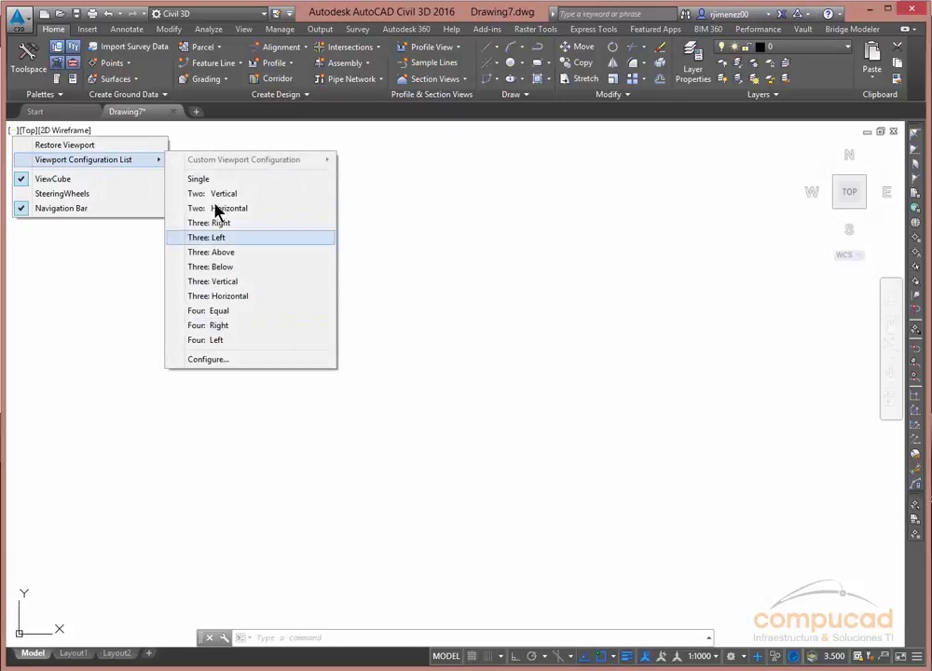
{"action": "left_click", "coordinate": [27, 131]}
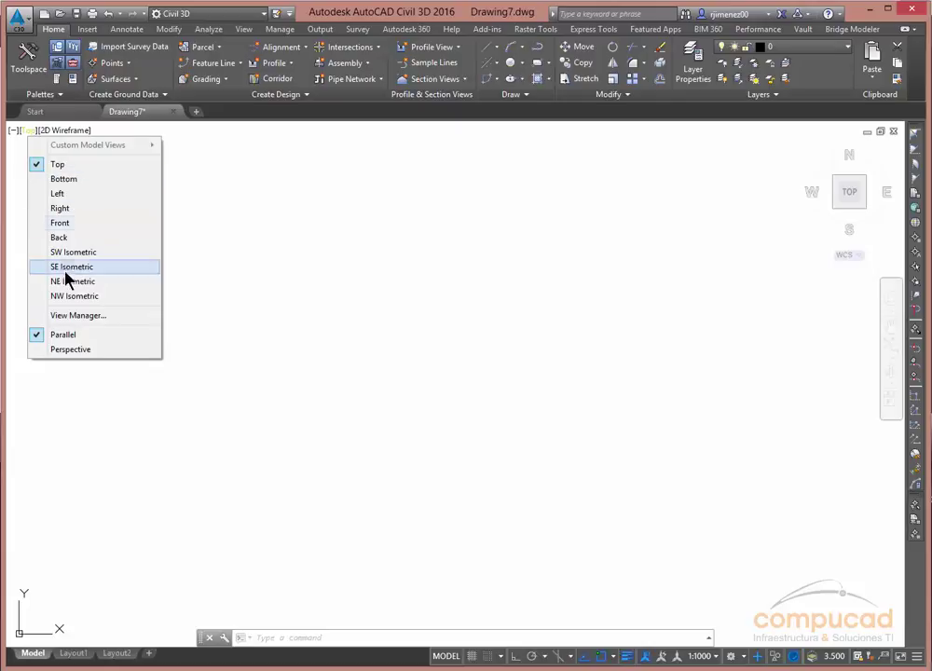
{"action": "left_click", "coordinate": [69, 132]}
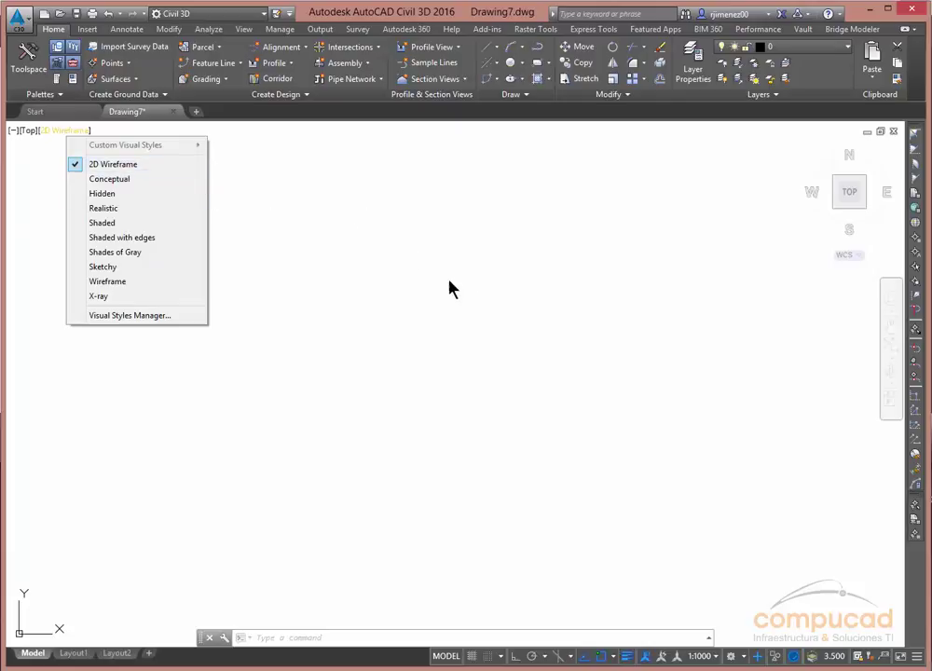
{"action": "left_click", "coordinate": [511, 287]}
{"action": "left_click", "coordinate": [508, 280]}
{"action": "left_click", "coordinate": [434, 214]}
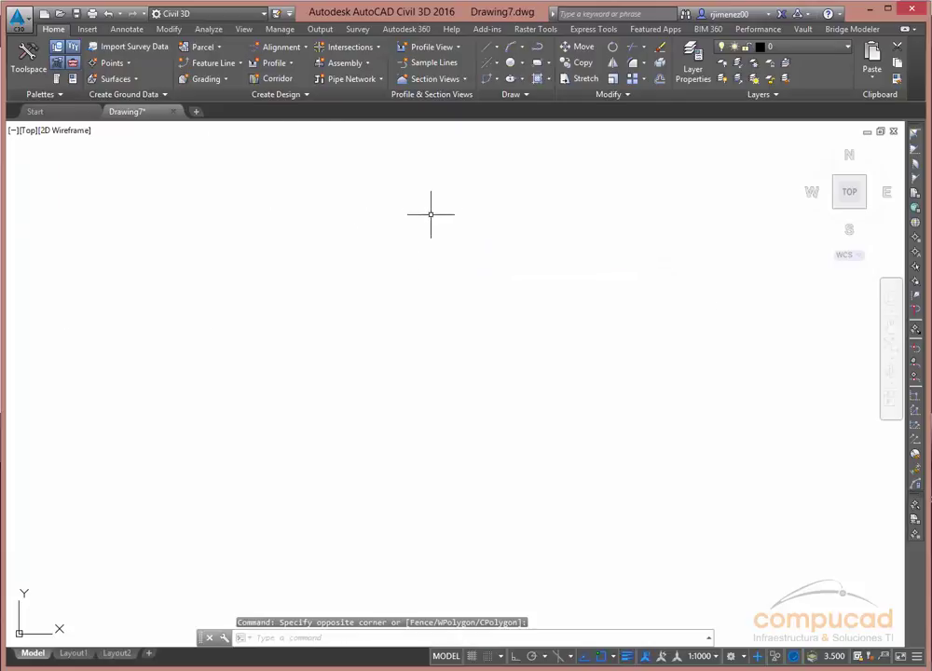
Try the Drafting & Annotation, 3D Modeling and Planning and Analysis workspaces, then return to Civil 3D
{"action": "left_click", "coordinate": [236, 16]}
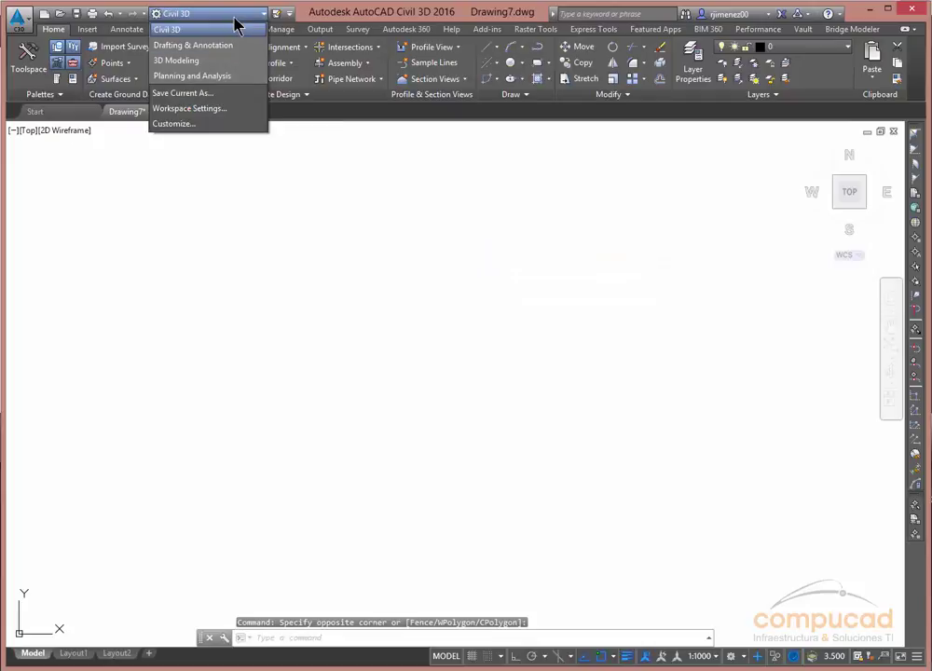
{"action": "left_click", "coordinate": [179, 46]}
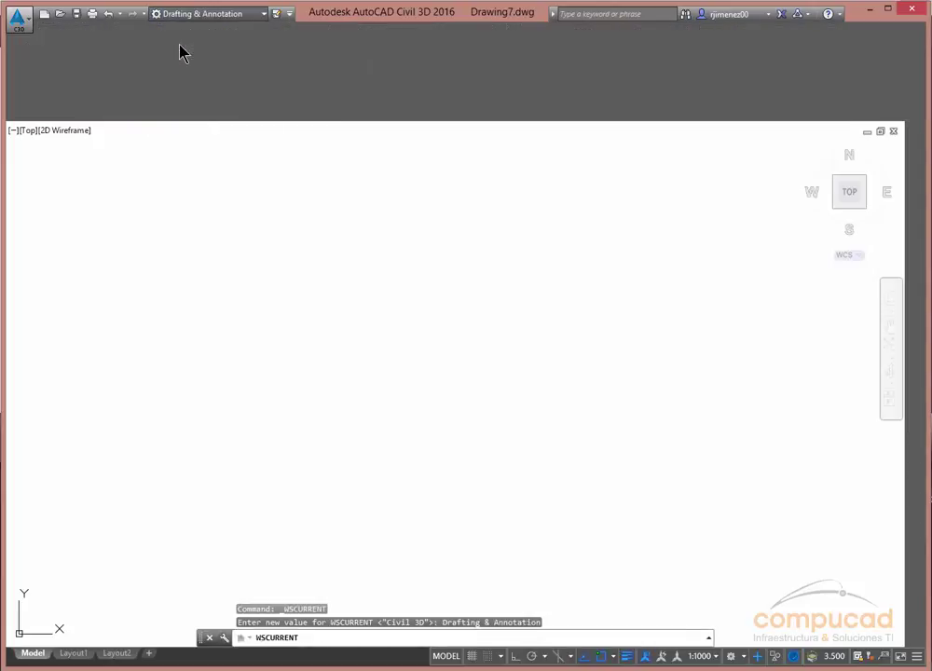
{"action": "left_click", "coordinate": [219, 17]}
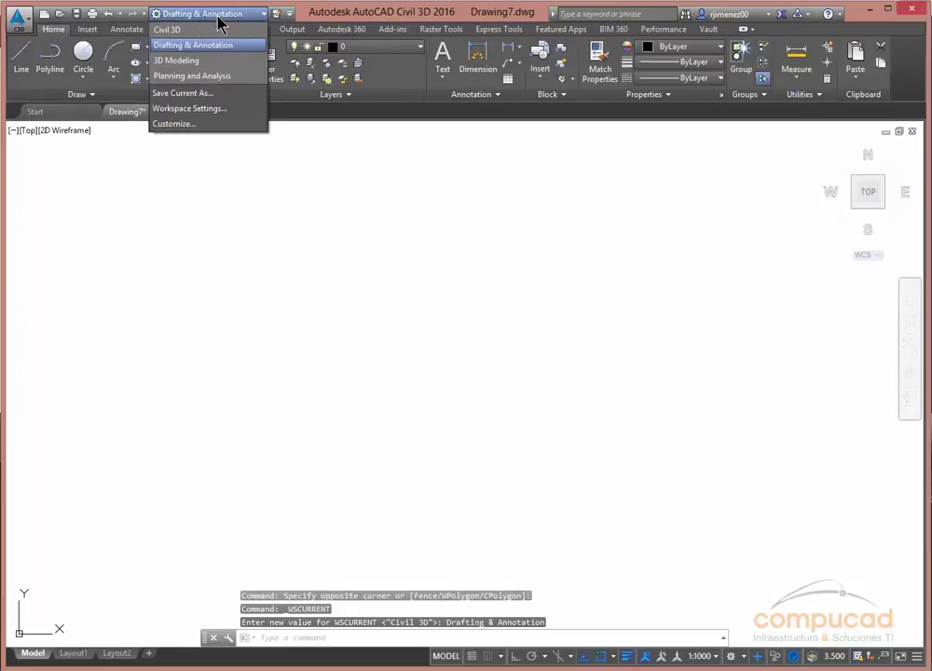
{"action": "left_click", "coordinate": [191, 61]}
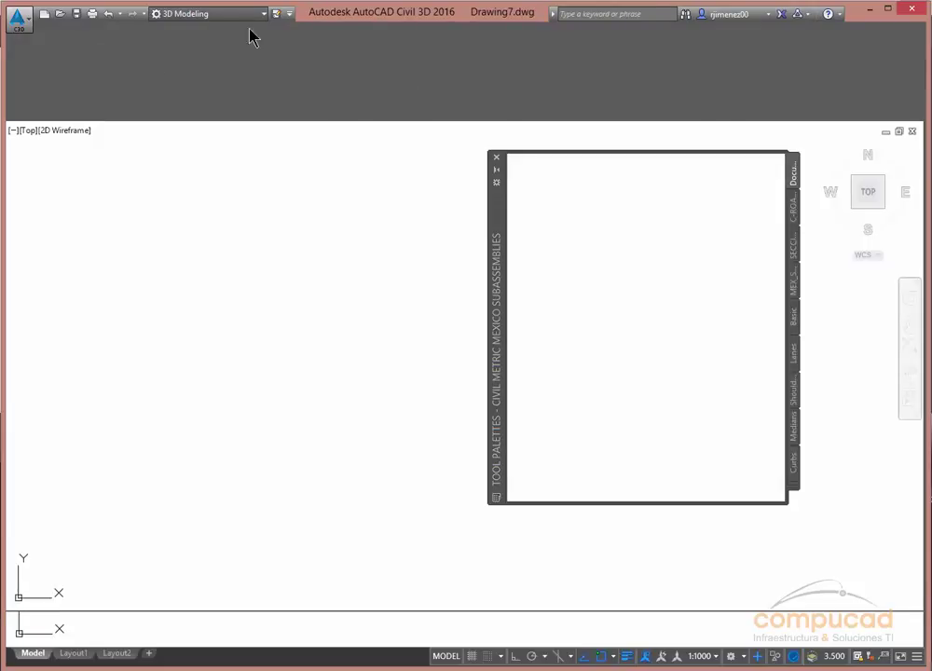
{"action": "left_click", "coordinate": [496, 160]}
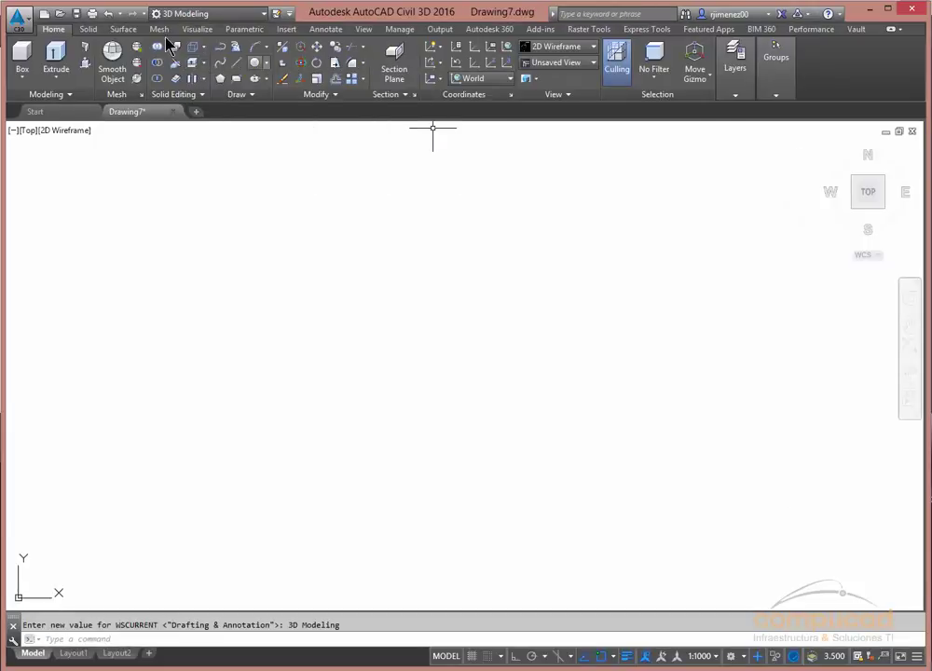
{"action": "left_click", "coordinate": [196, 14]}
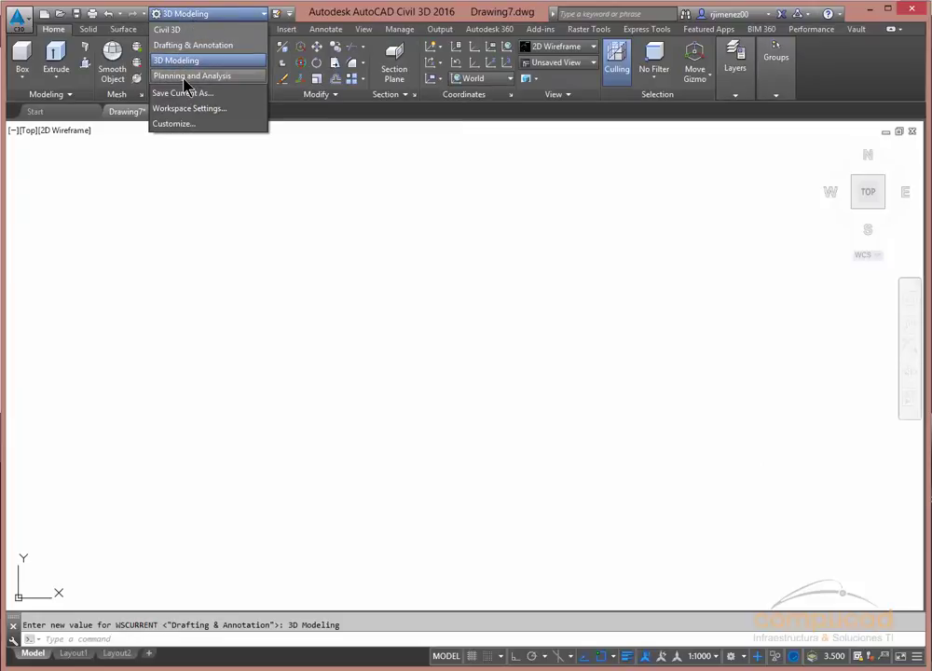
{"action": "left_click", "coordinate": [185, 79]}
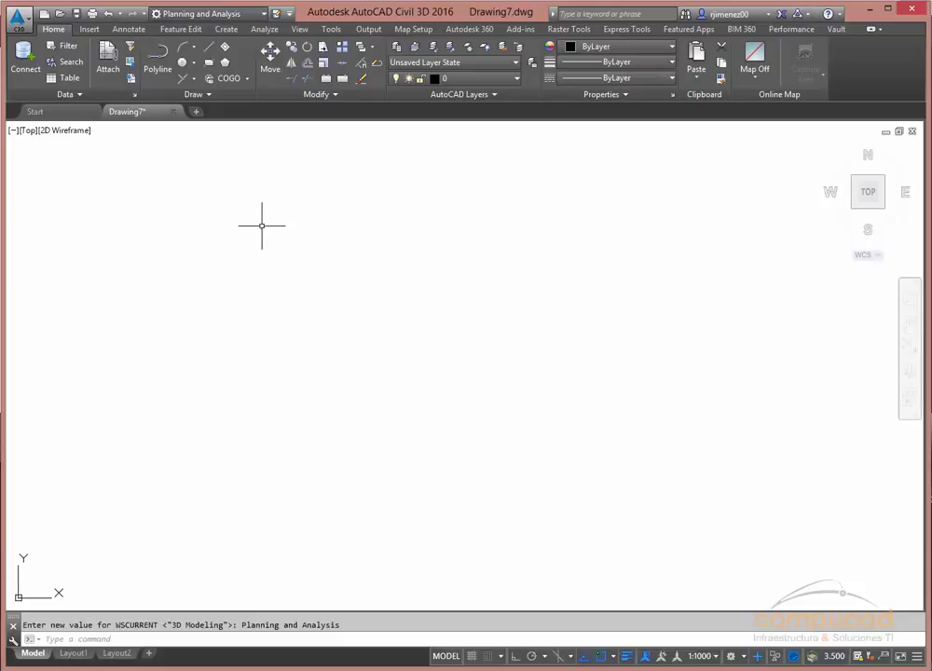
{"action": "left_click", "coordinate": [246, 15]}
{"action": "left_click", "coordinate": [181, 31]}
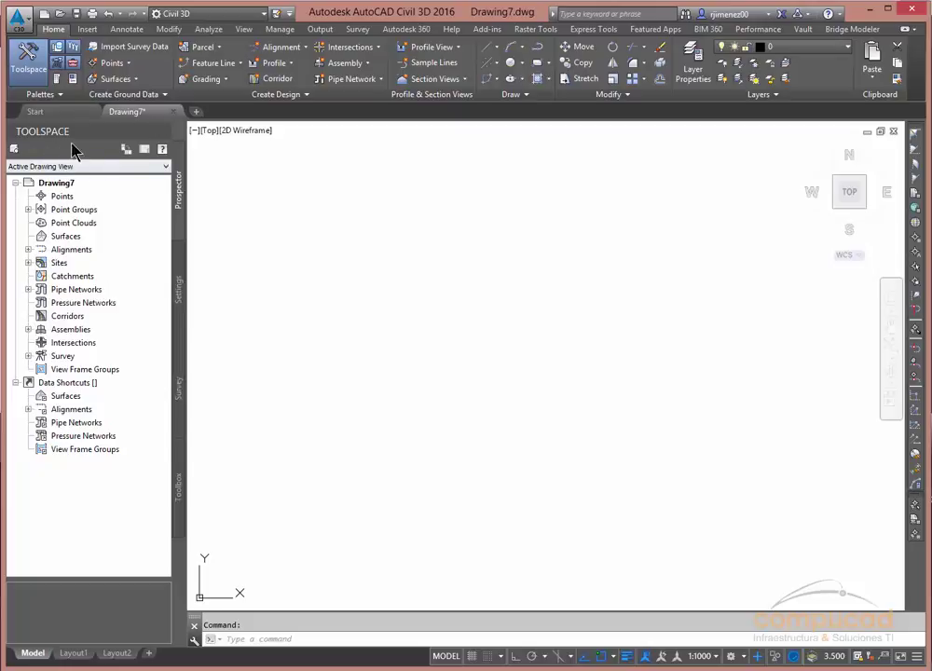
{"action": "left_click", "coordinate": [28, 59]}
{"action": "left_click", "coordinate": [28, 68]}
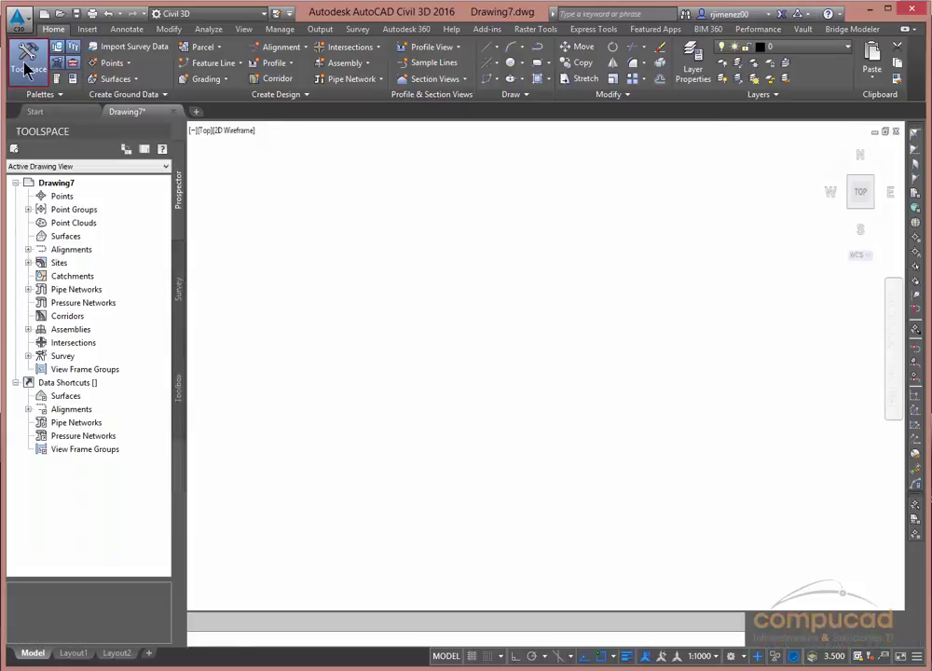
{"action": "left_click", "coordinate": [28, 65]}
{"action": "left_click", "coordinate": [28, 65]}
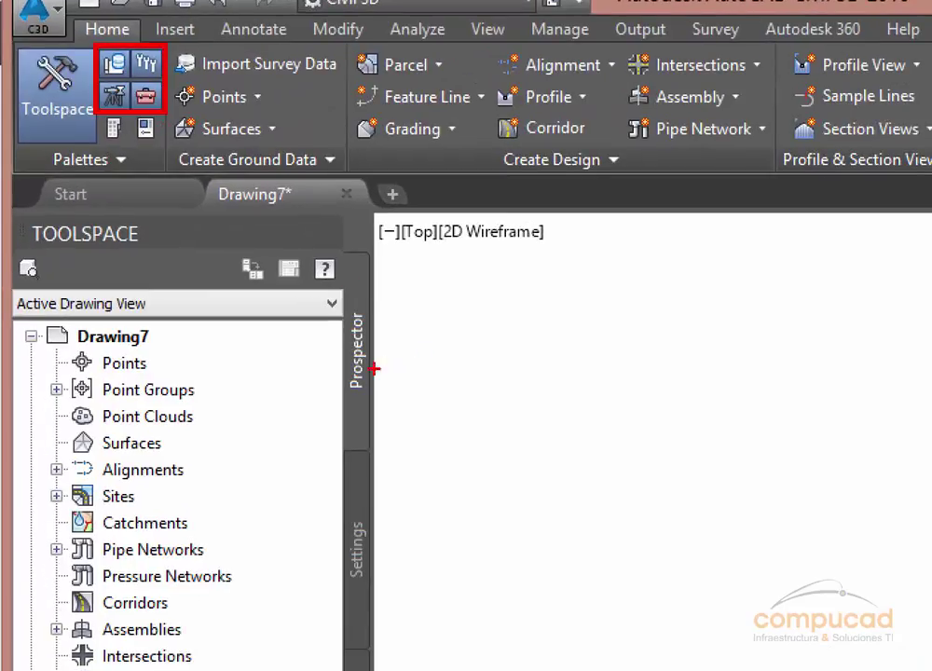
{"action": "left_click_drag", "start_coordinate": [371, 370], "coordinate": [469, 366]}
{"action": "left_click_drag", "start_coordinate": [363, 538], "coordinate": [438, 539]}
{"action": "left_click_drag", "start_coordinate": [371, 666], "coordinate": [421, 665]}
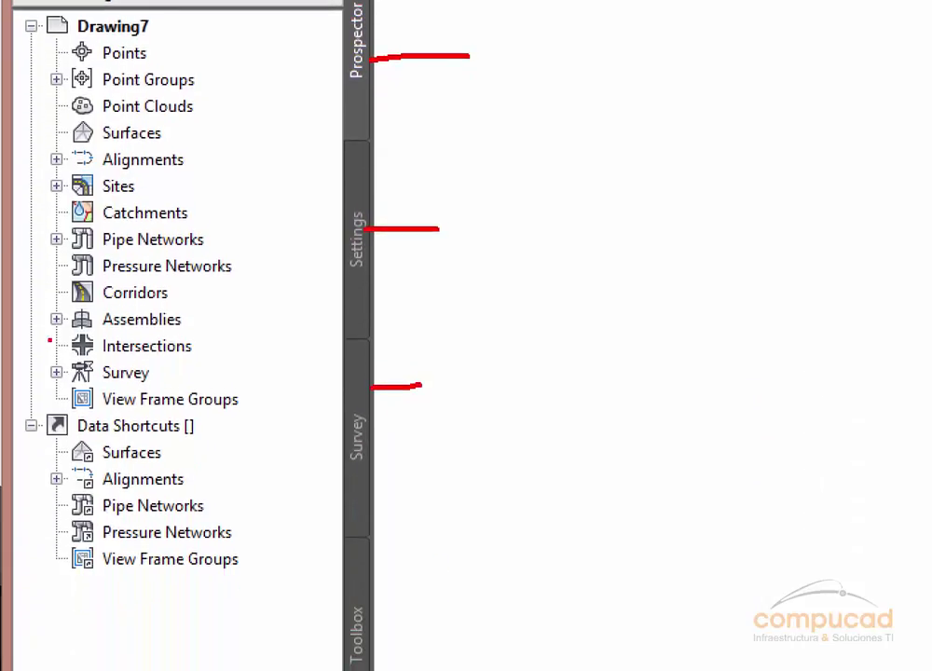
{"action": "left_click_drag", "start_coordinate": [380, 622], "coordinate": [545, 643]}
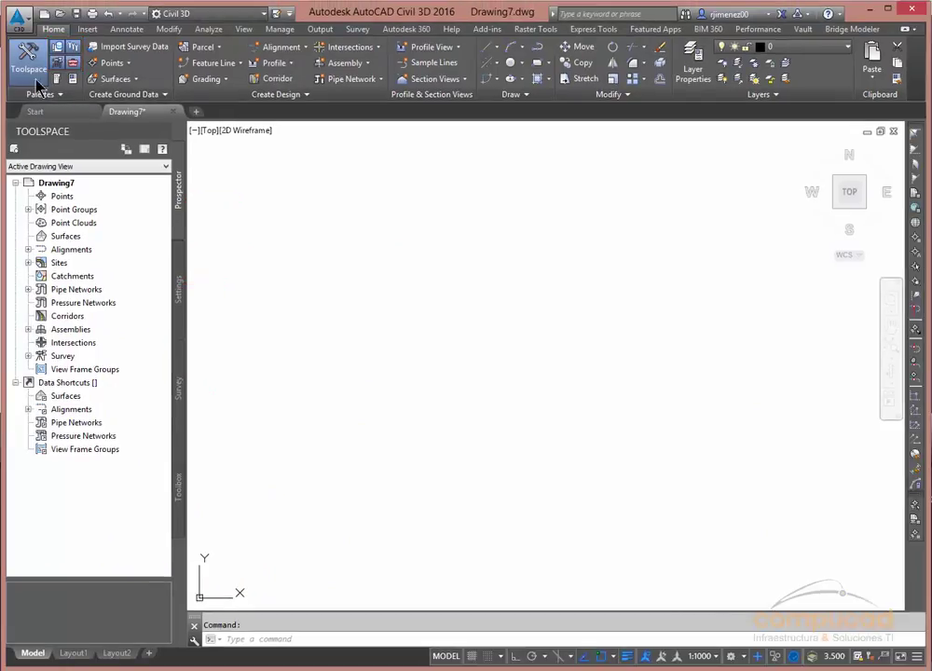
{"action": "left_click", "coordinate": [72, 63]}
{"action": "left_click", "coordinate": [71, 64]}
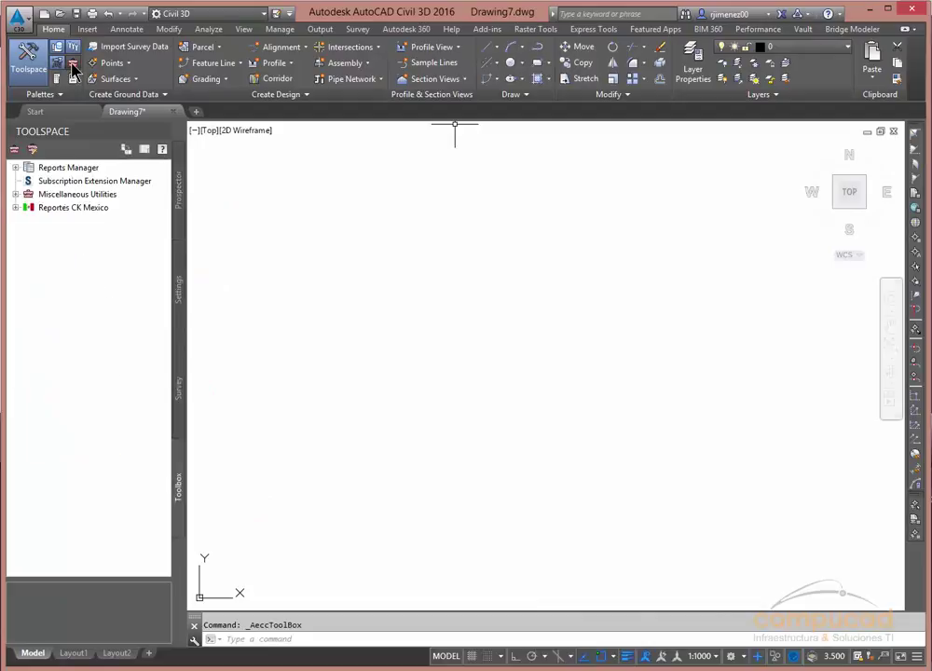
{"action": "left_click", "coordinate": [72, 63]}
{"action": "left_click", "coordinate": [72, 65]}
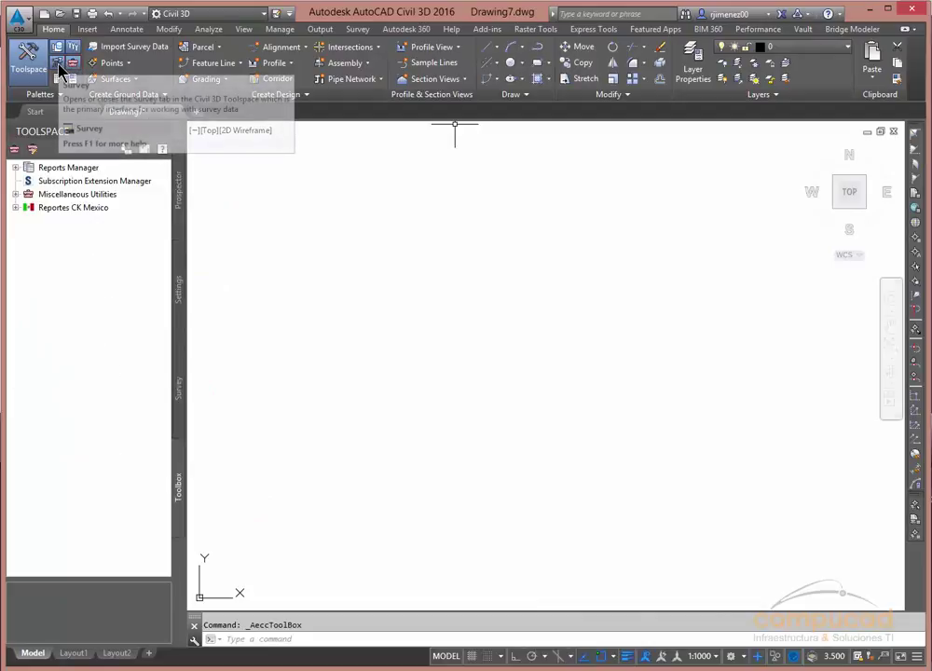
{"action": "left_click", "coordinate": [72, 62]}
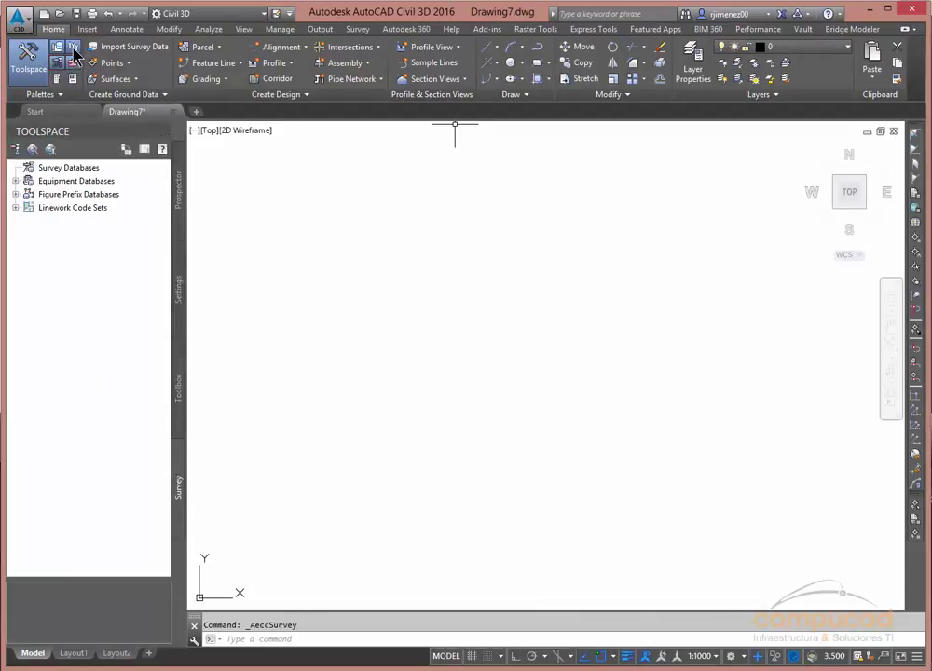
{"action": "left_click", "coordinate": [73, 49]}
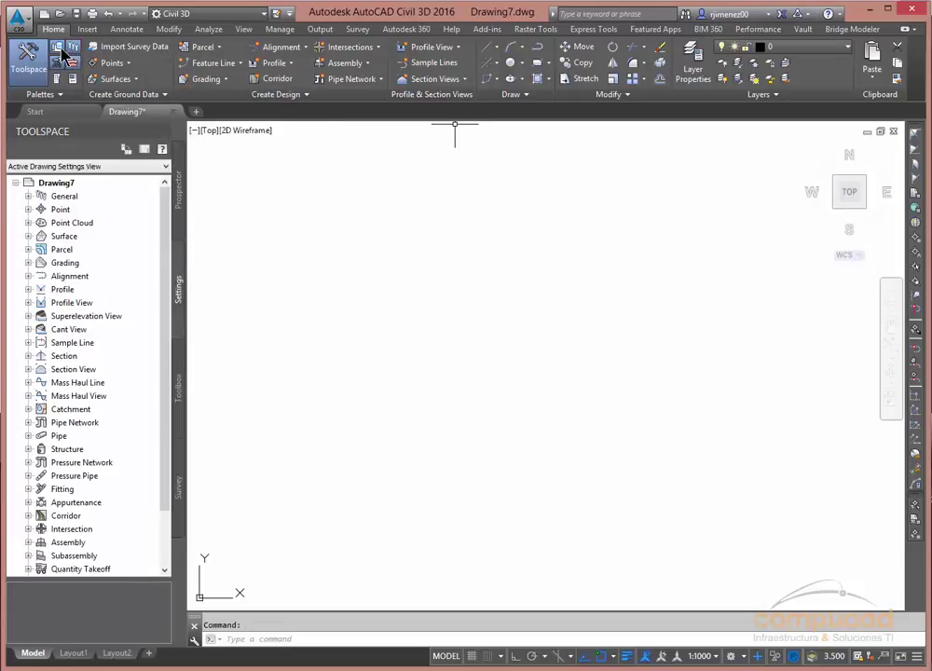
{"action": "left_click", "coordinate": [59, 49]}
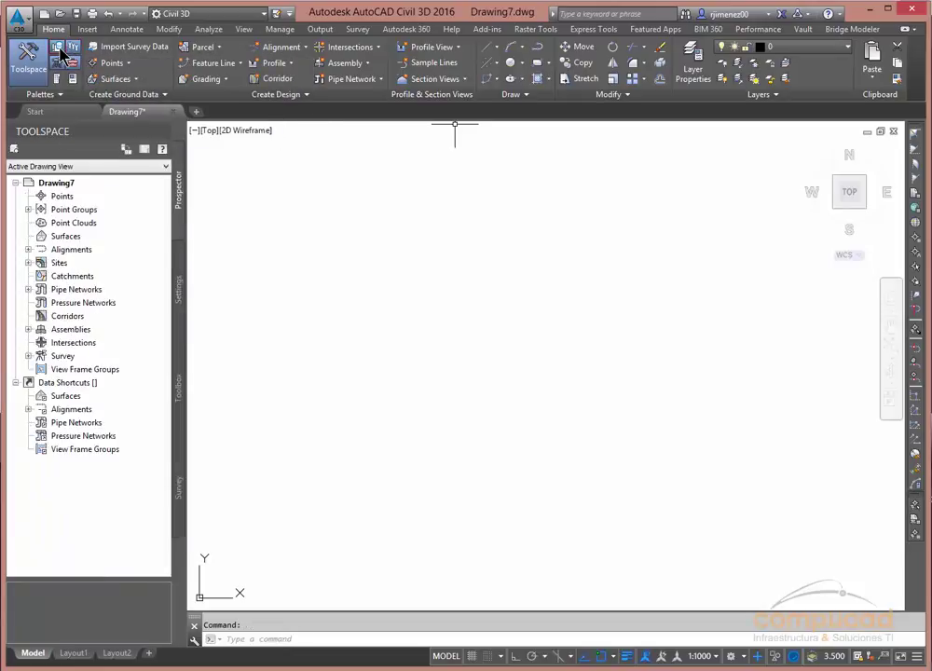
{"action": "left_click", "coordinate": [60, 61]}
{"action": "left_click", "coordinate": [58, 47]}
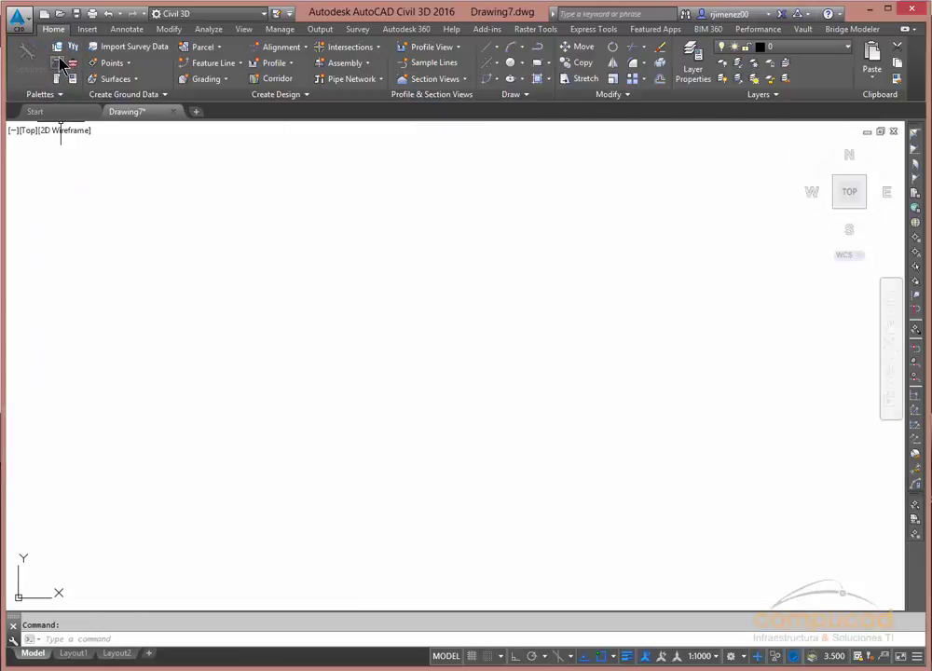
{"action": "left_click", "coordinate": [58, 48]}
{"action": "left_click", "coordinate": [72, 63]}
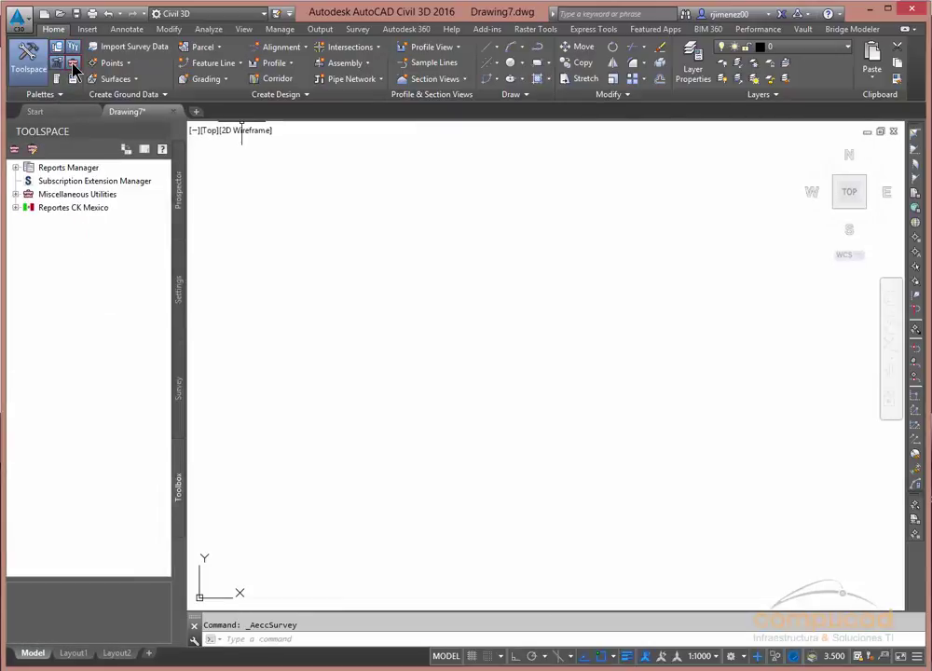
{"action": "left_click", "coordinate": [180, 205]}
{"action": "left_click", "coordinate": [179, 296]}
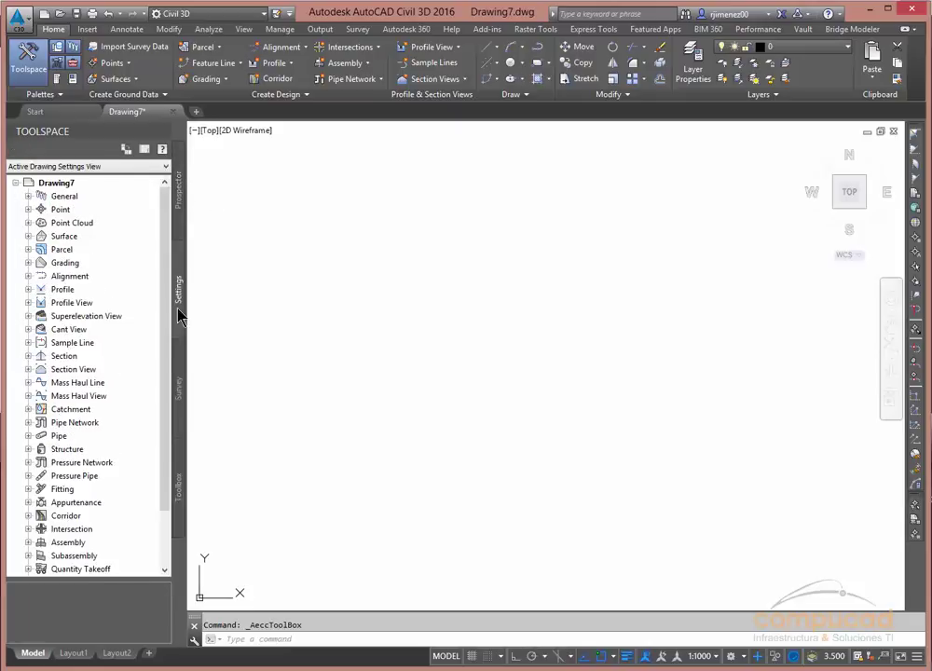
{"action": "left_click", "coordinate": [177, 396]}
{"action": "left_click", "coordinate": [180, 474]}
{"action": "left_click", "coordinate": [180, 209]}
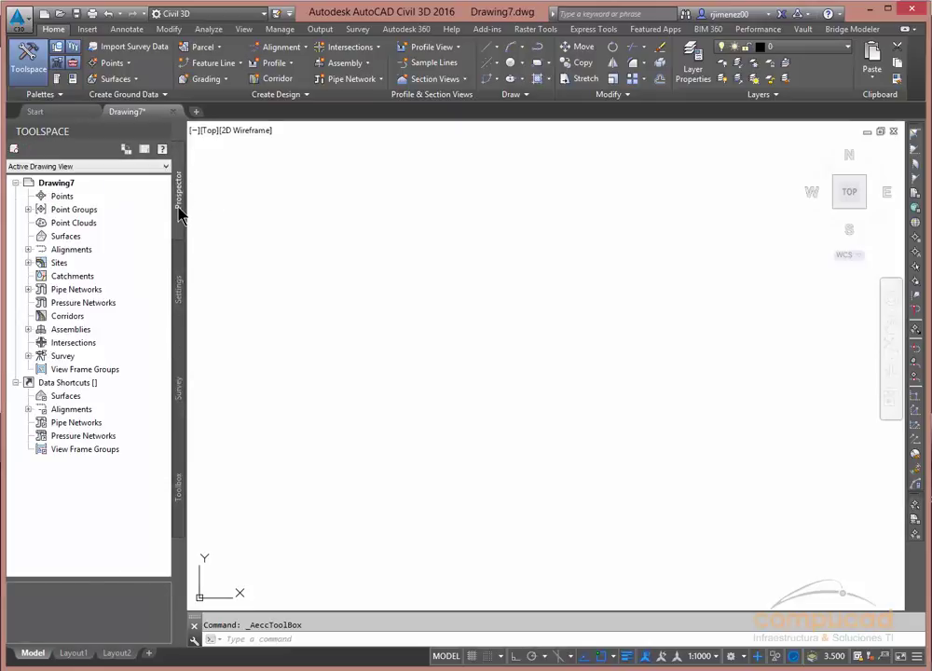